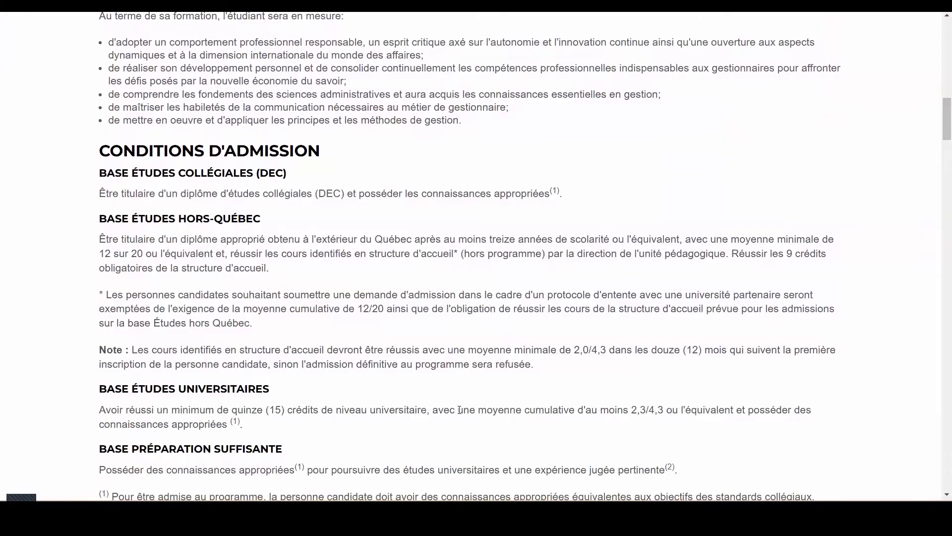
Read the programme's admission conditions, quota information and French-language rules.
scroll(459, 409, down, 1)
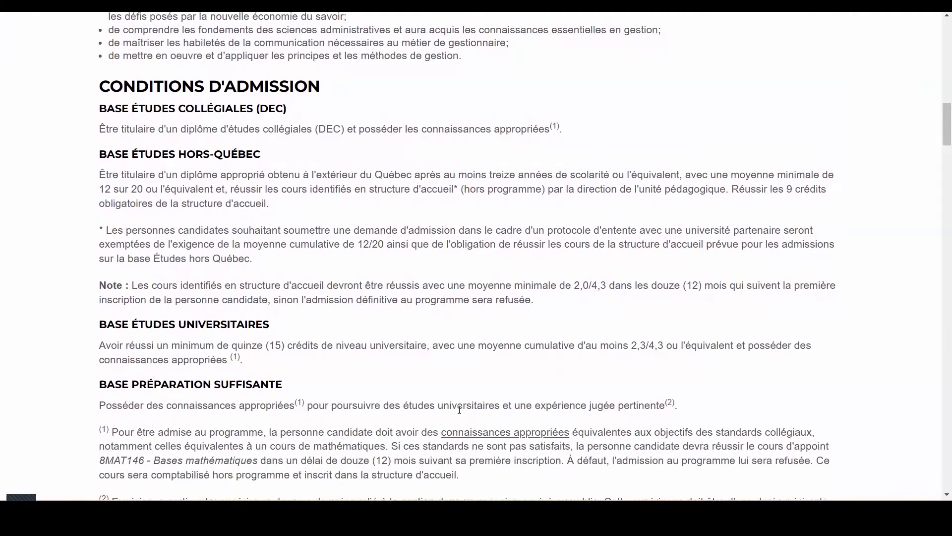
scroll(459, 409, down, 2)
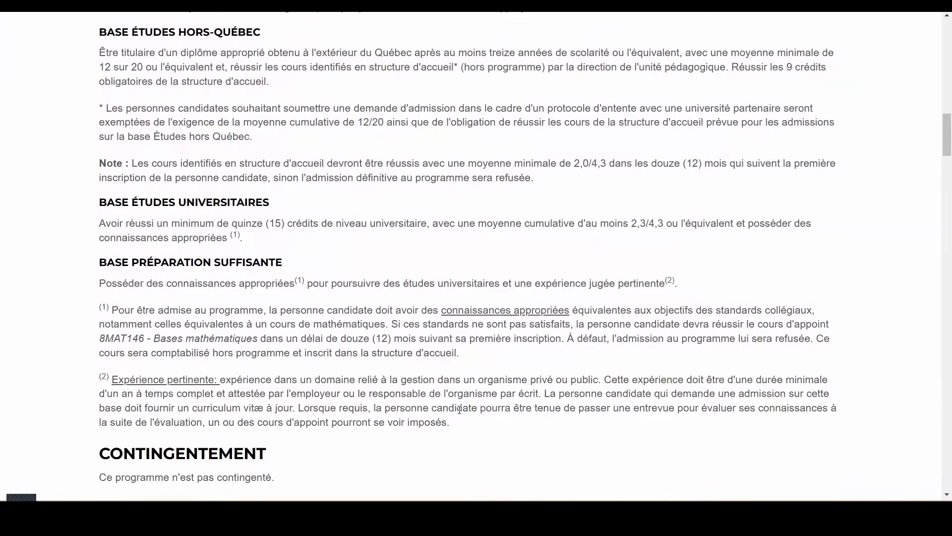
scroll(459, 410, down, 5)
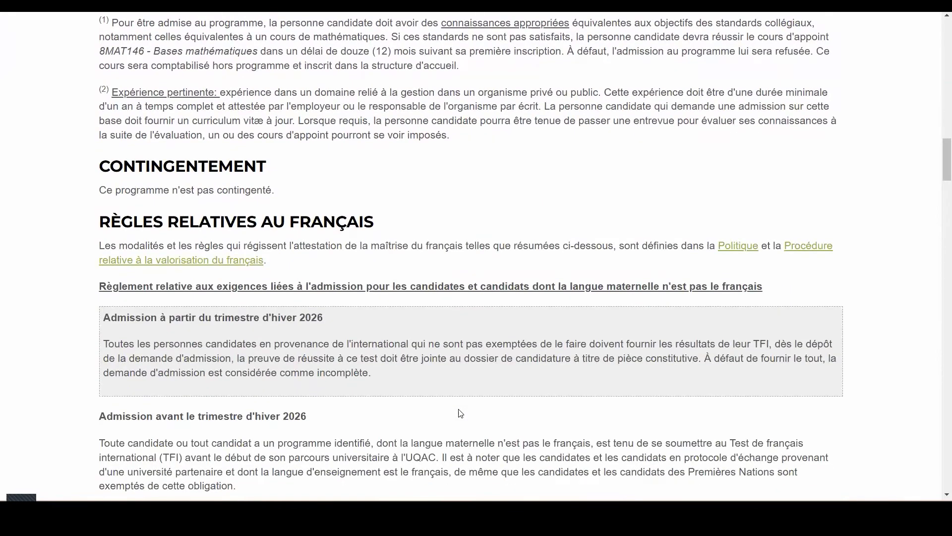
scroll(460, 413, down, 2)
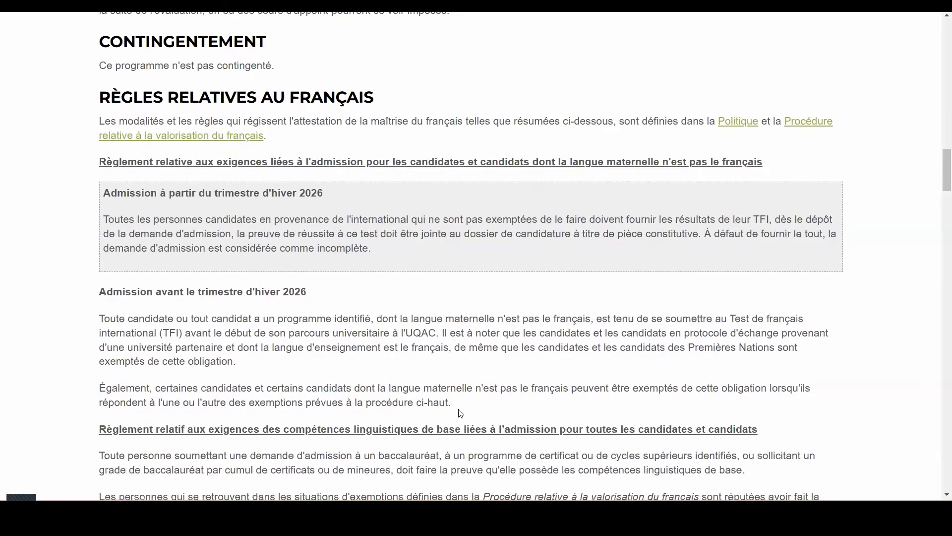
scroll(460, 414, down, 1)
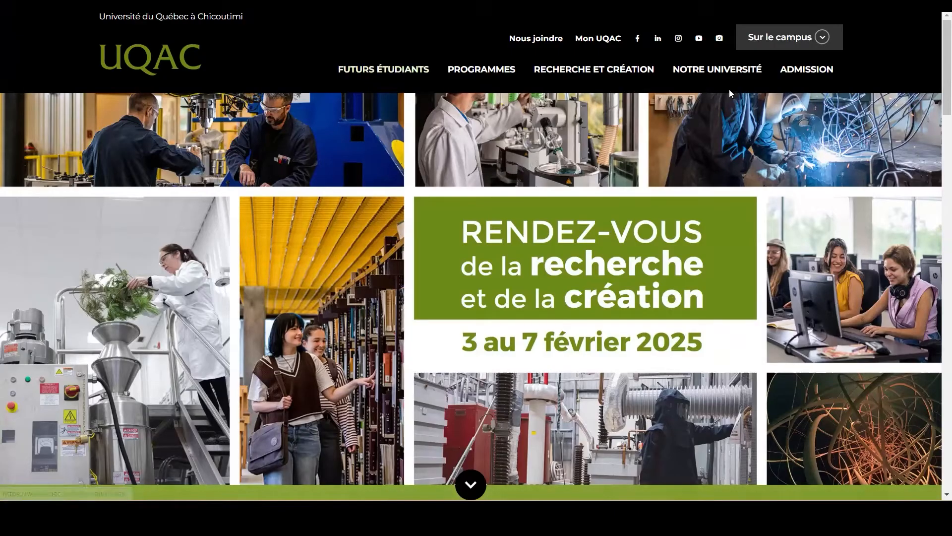
Go to the university's Admission section and open Étape 2, Faire une demande d'admission.
click(808, 72)
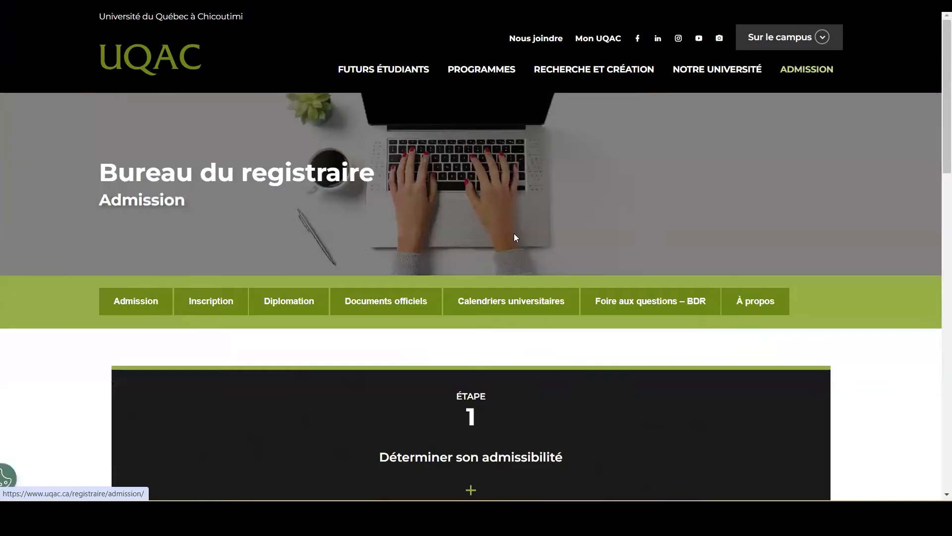
scroll(557, 297, down, 6)
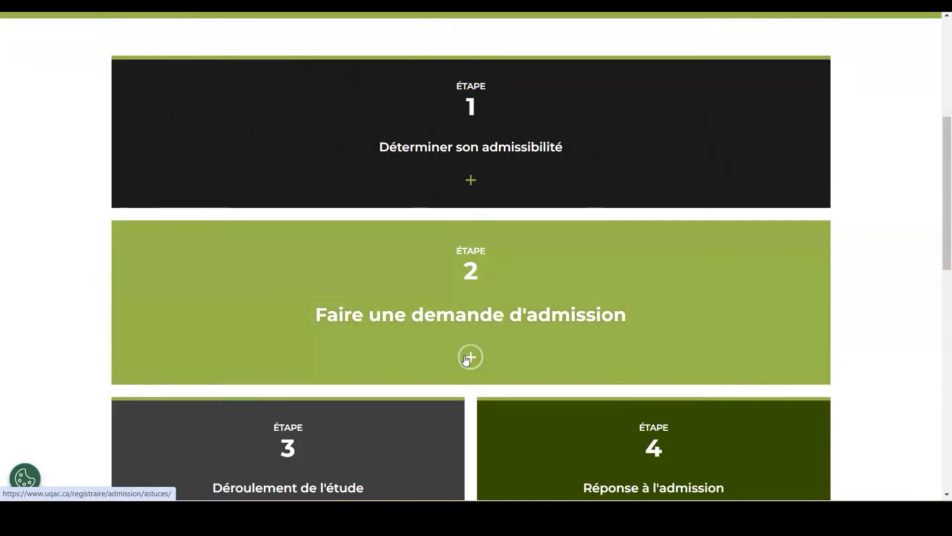
click(466, 356)
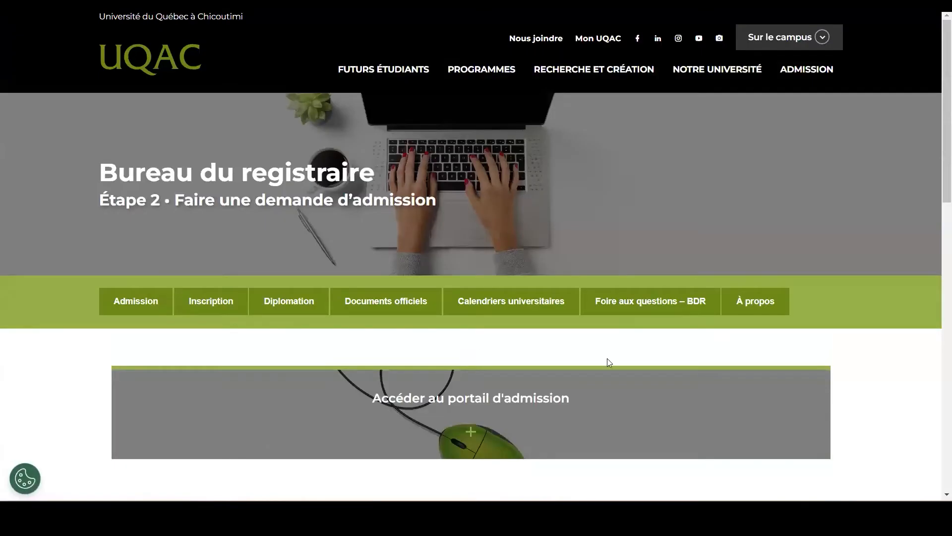
scroll(609, 361, down, 4)
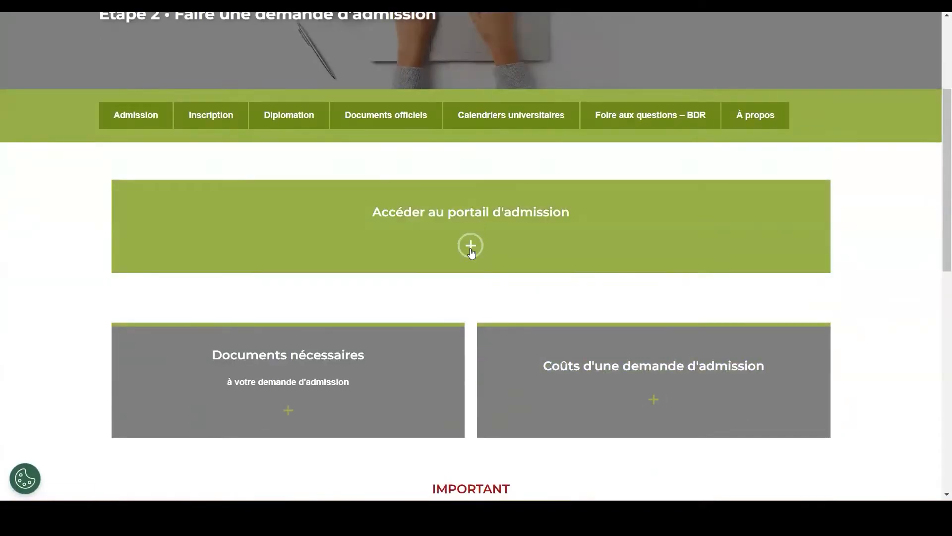
Access the admission portal and sign in to the existing personal-email profile with the prefilled credentials.
click(470, 246)
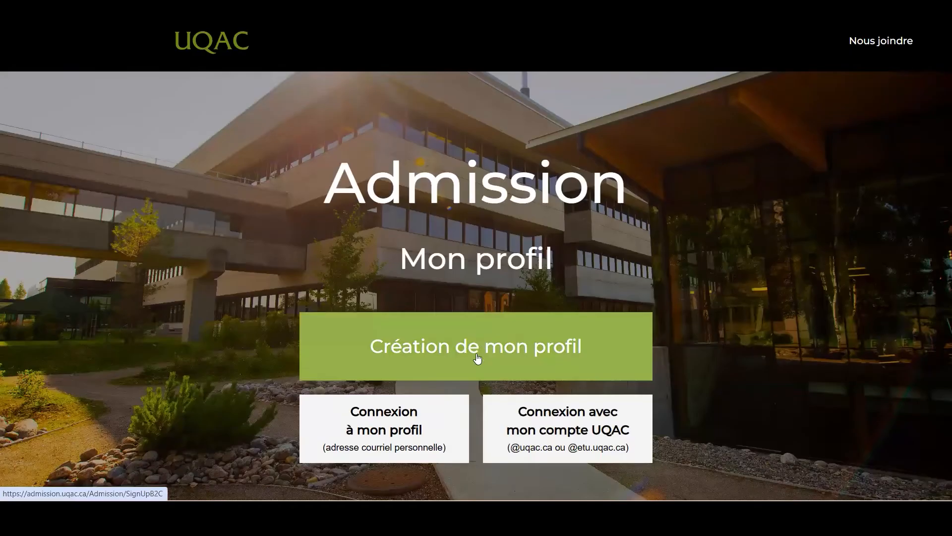
click(387, 432)
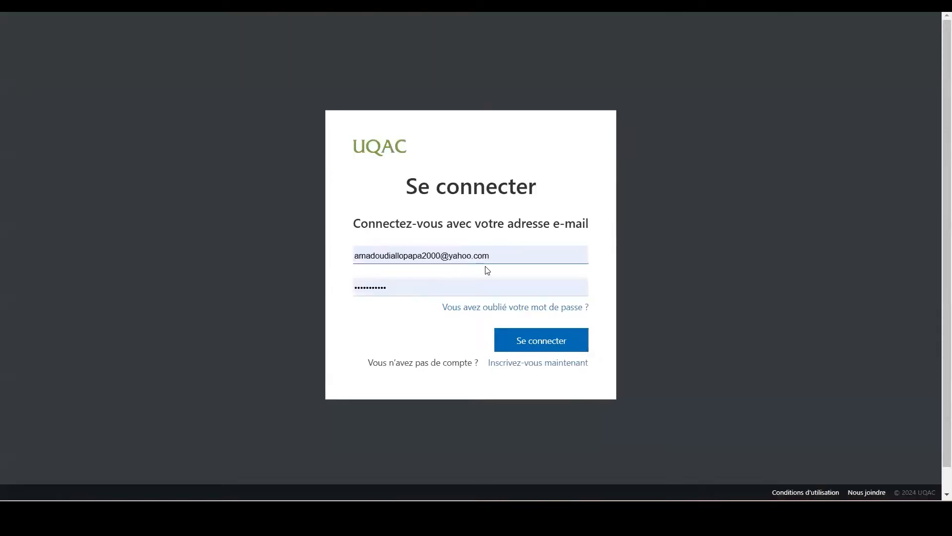
click(535, 347)
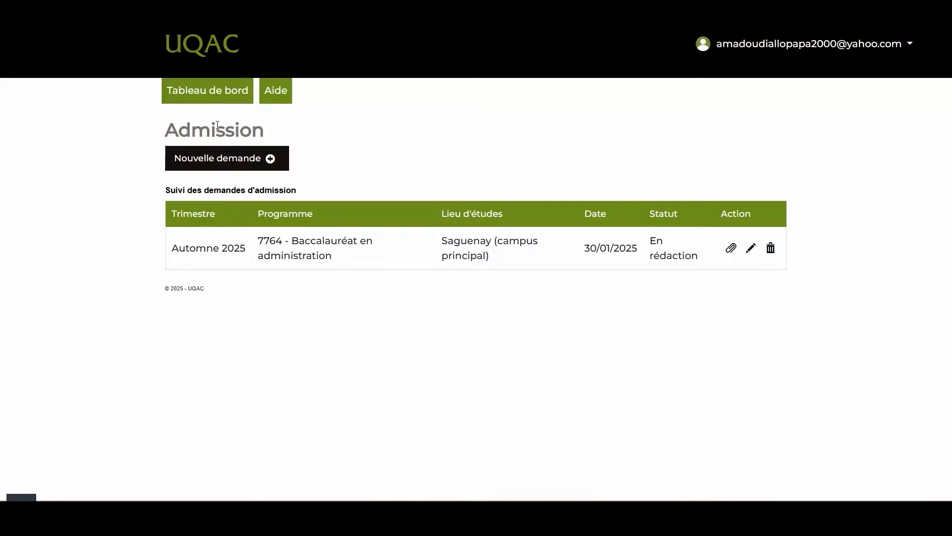
Start a new admission application, then accept and confirm the consent terms.
click(218, 160)
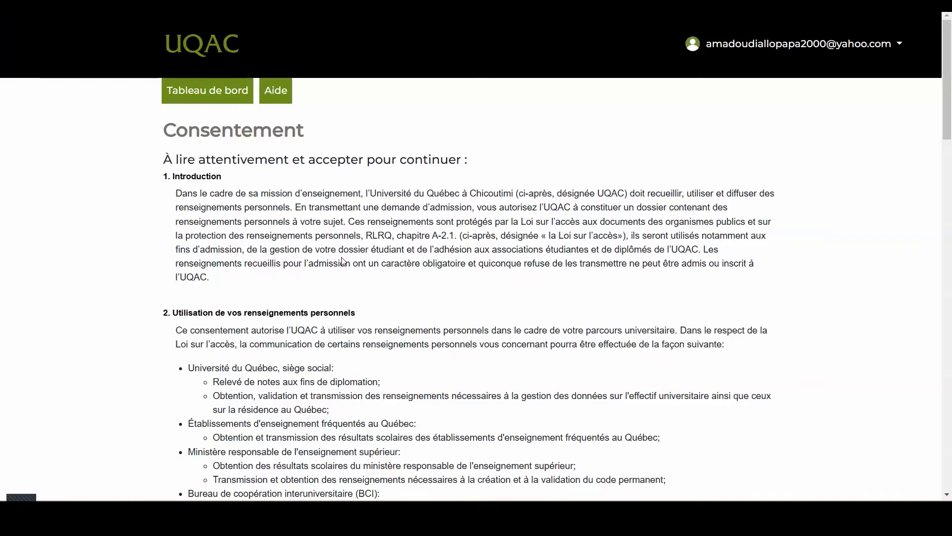
scroll(342, 260, down, 10)
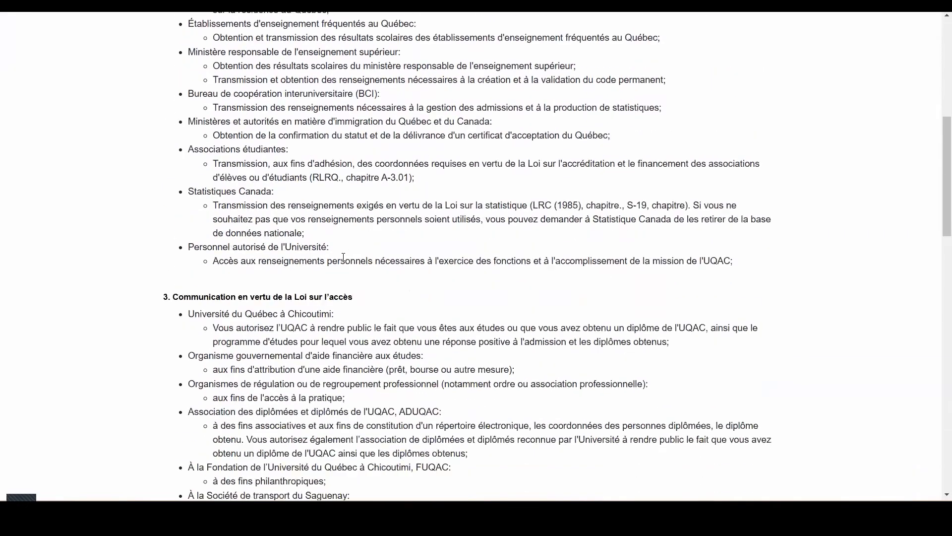
scroll(344, 256, down, 15)
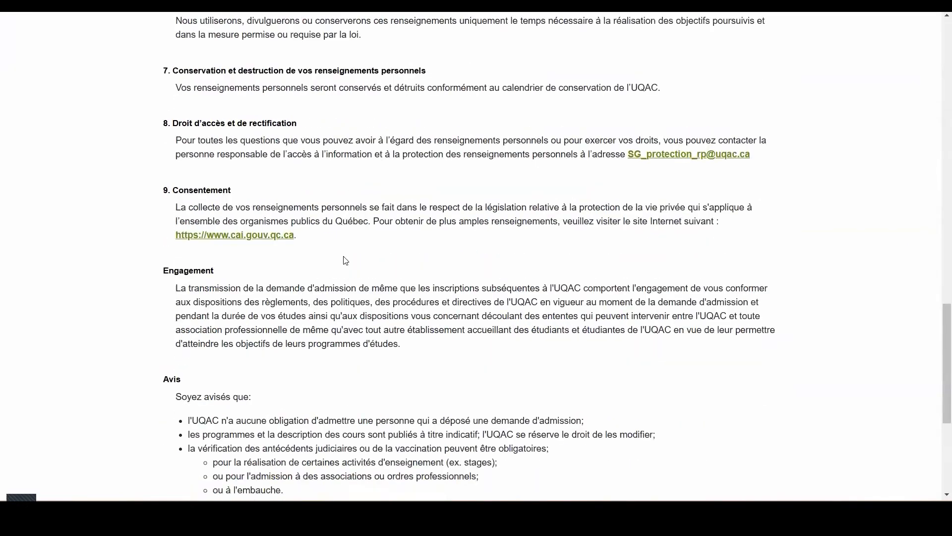
click(233, 431)
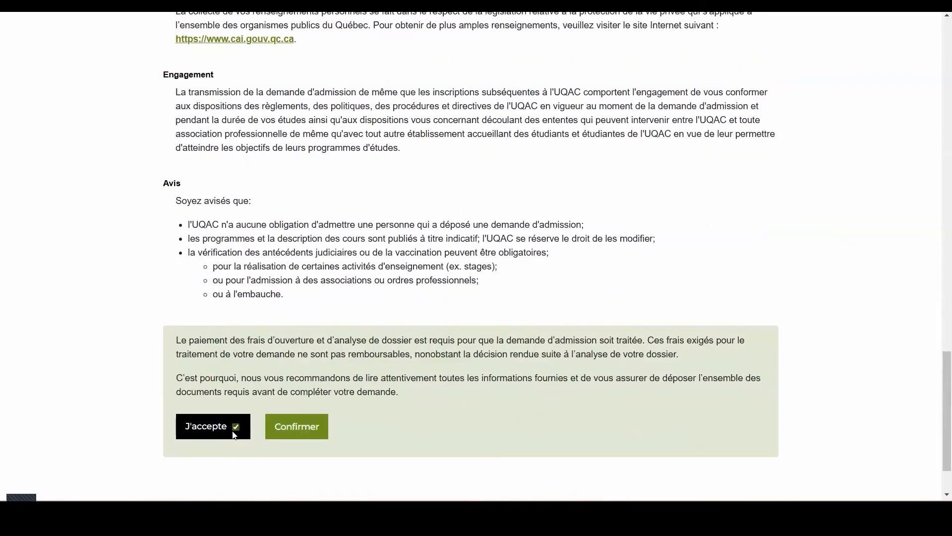
click(297, 425)
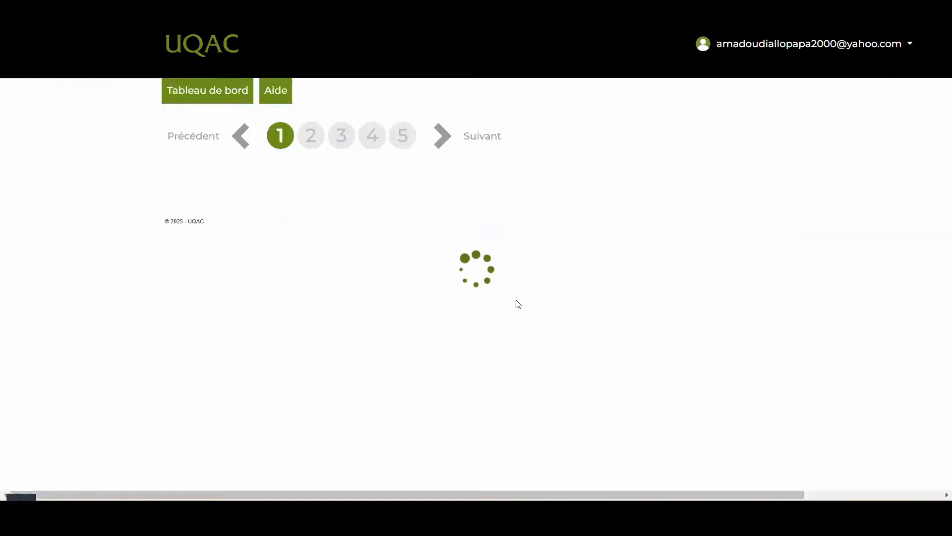
Set the programme type to Baccalauréat and the programme to 7764 Baccalauréat en administration.
scroll(665, 289, down, 3)
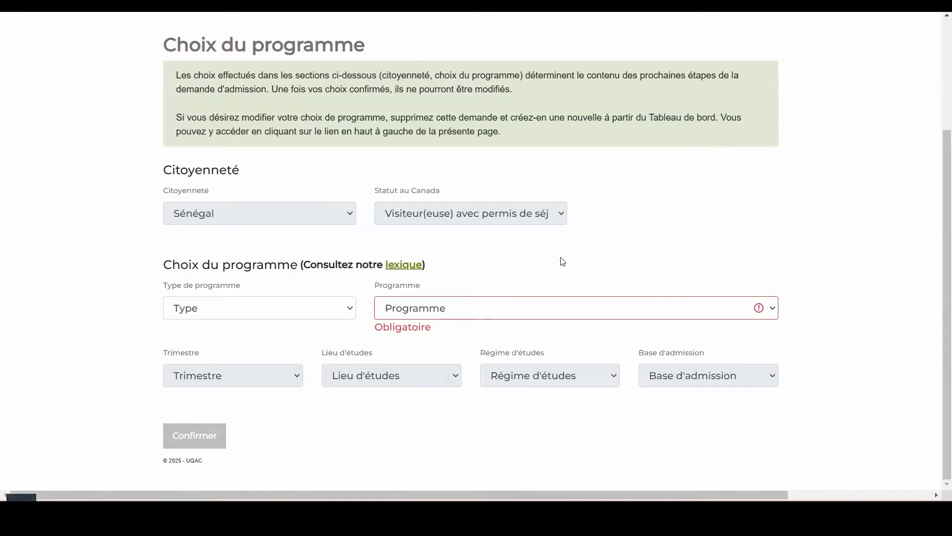
click(344, 311)
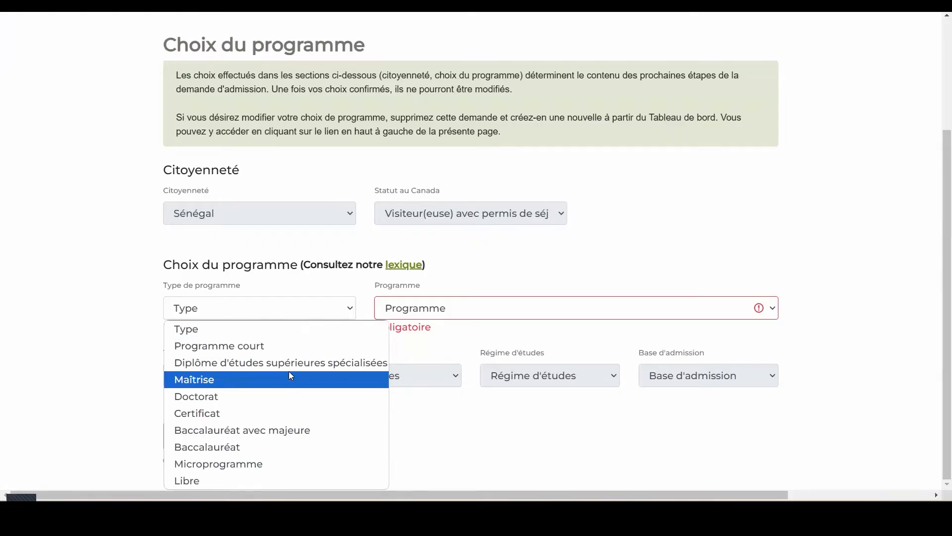
click(259, 447)
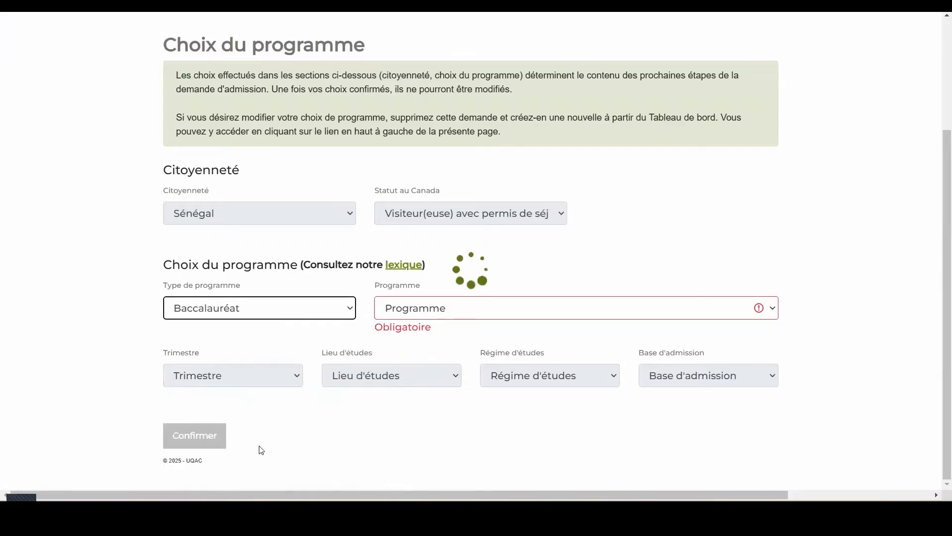
click(742, 309)
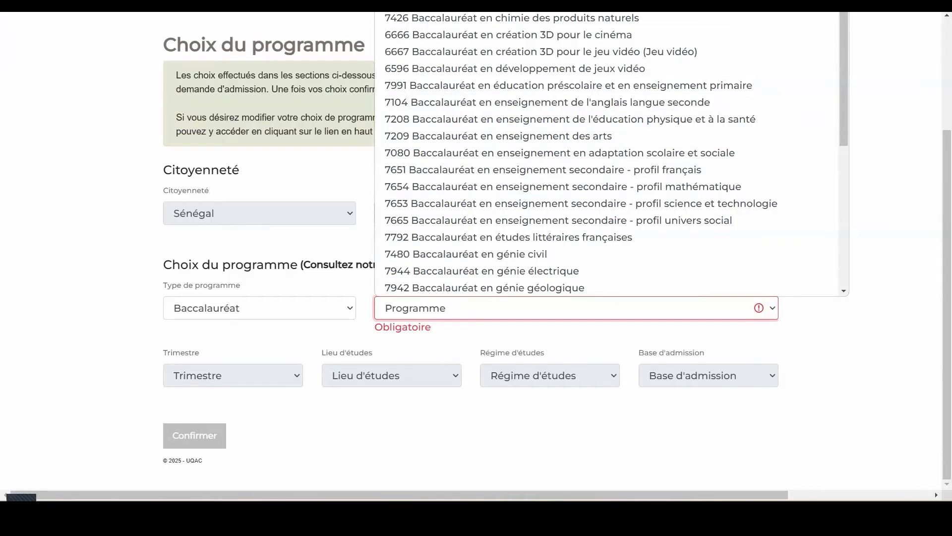
click(640, 2)
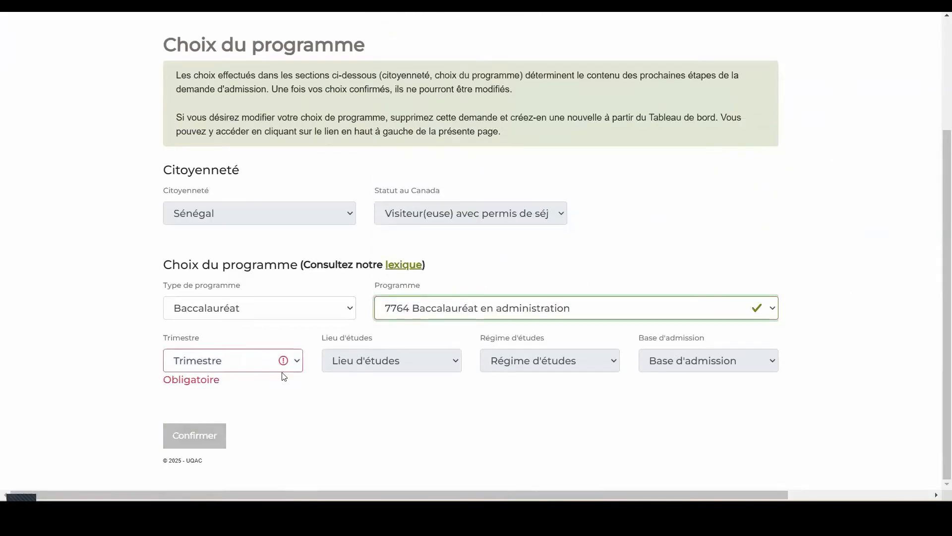
Set the application's term to Automne 2025 and the place of study to Saguenay (campus principal).
click(285, 368)
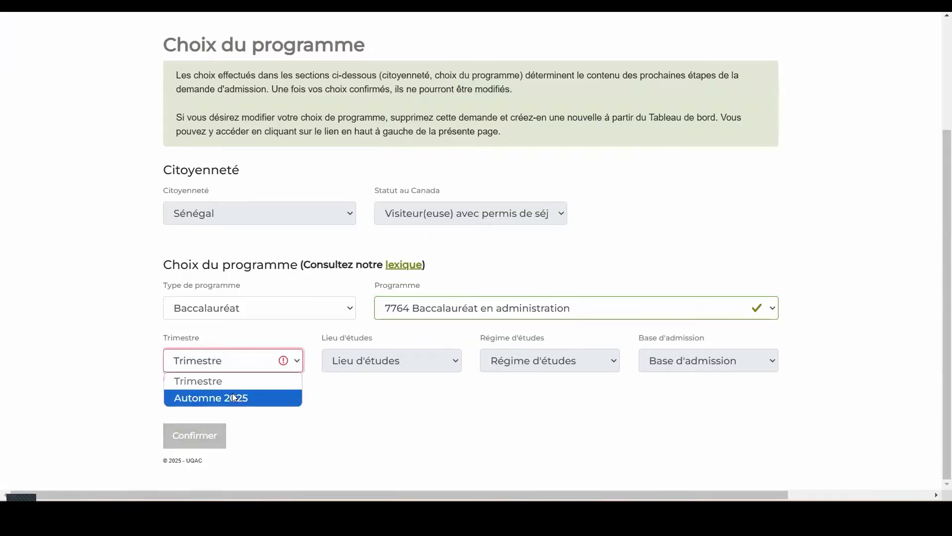
click(232, 392)
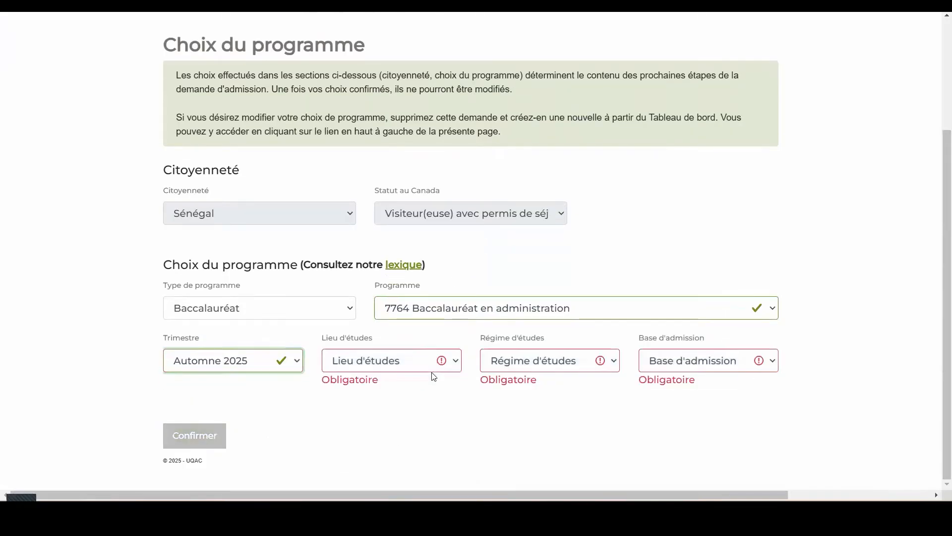
click(437, 365)
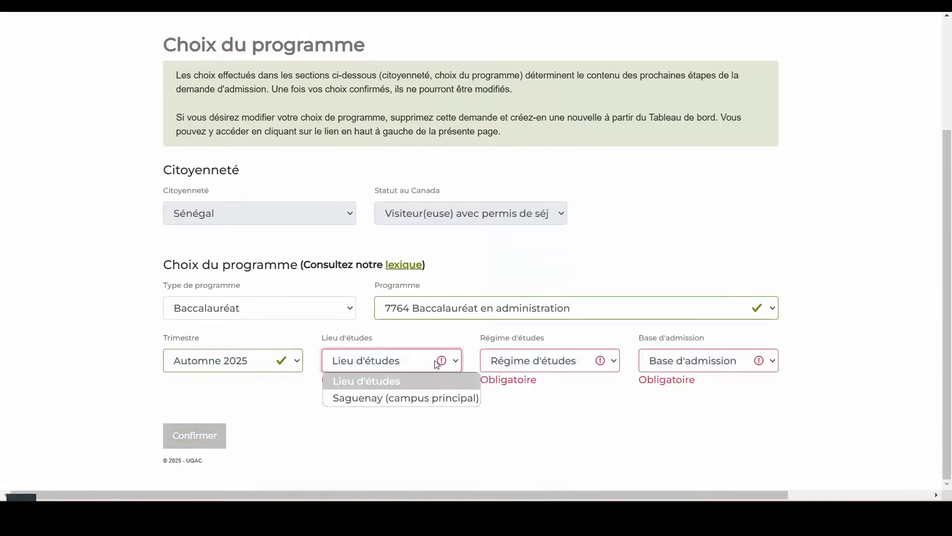
click(397, 397)
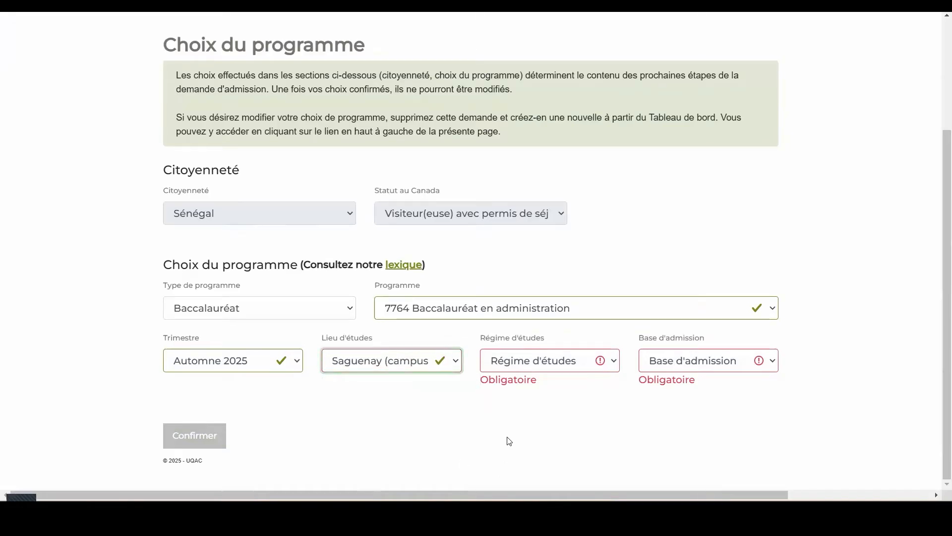
Set the study regime to Temps complet and the admission basis to Études hors Québec, and confirm the programme choice.
click(577, 367)
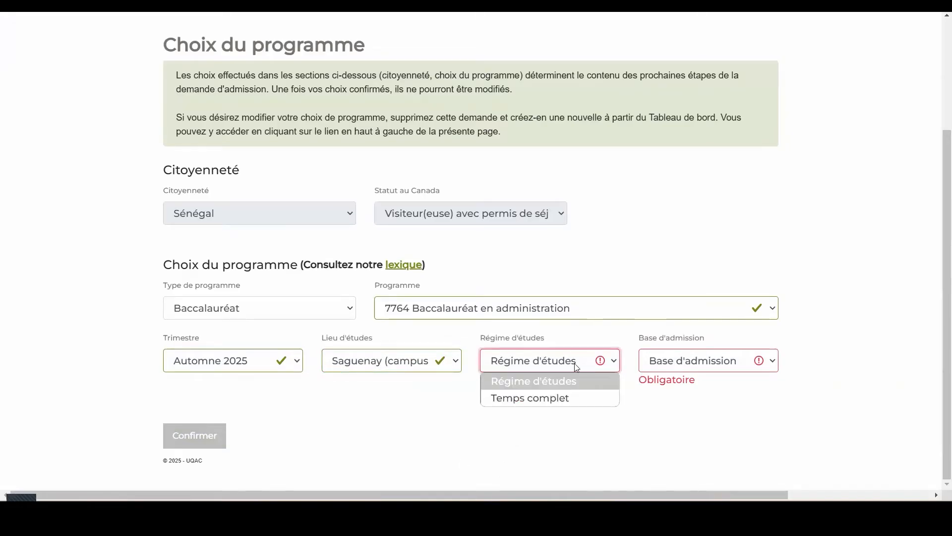
click(552, 395)
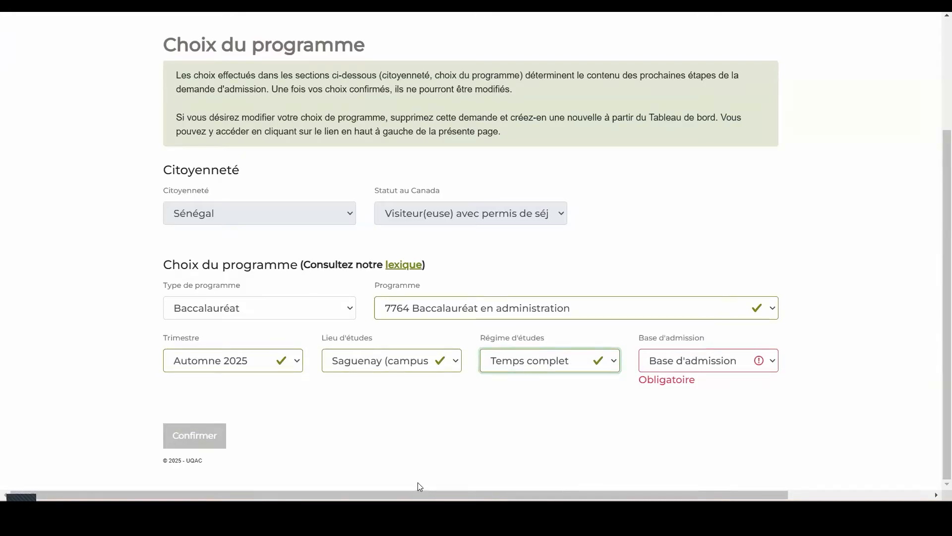
click(741, 366)
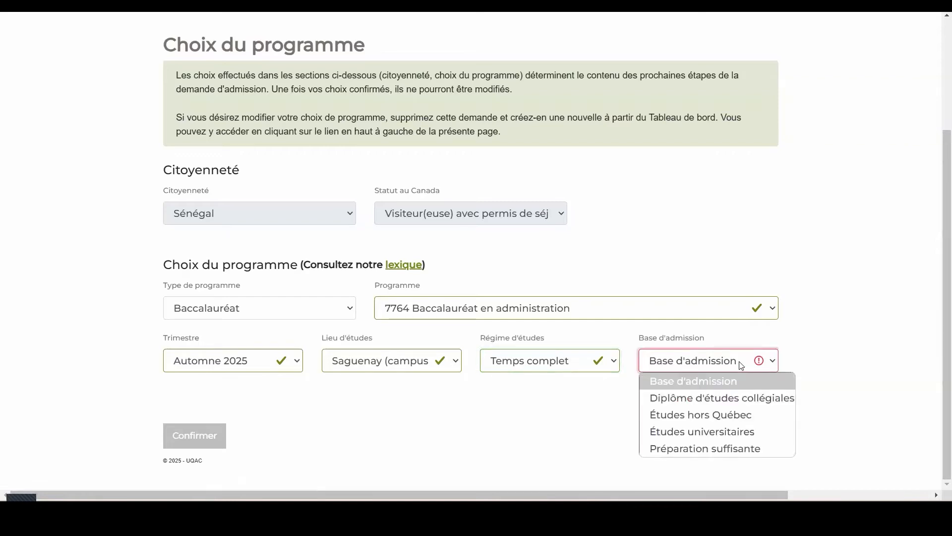
click(737, 419)
click(192, 444)
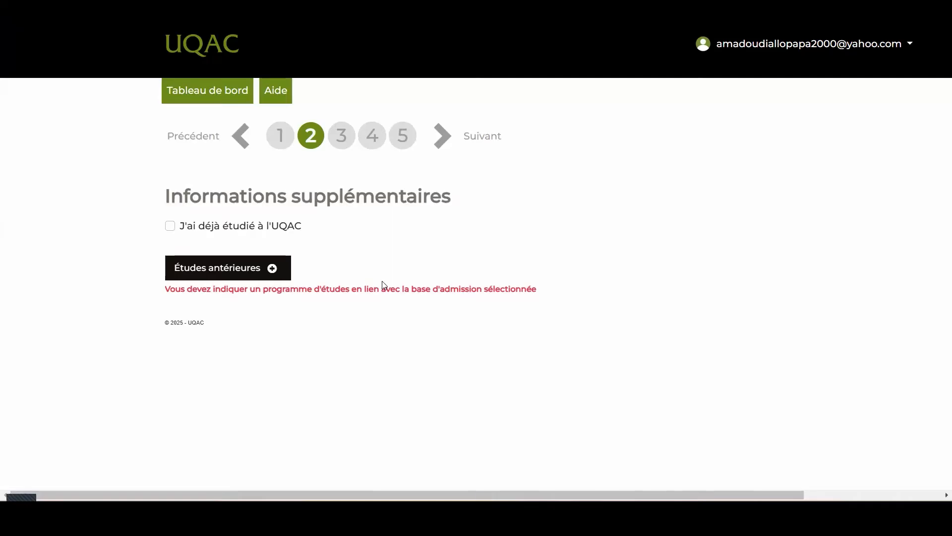
Add a previous studies entry with the programme "baccalauréat technique" and the institution "Lycée Jean Mermoz".
click(216, 271)
click(596, 146)
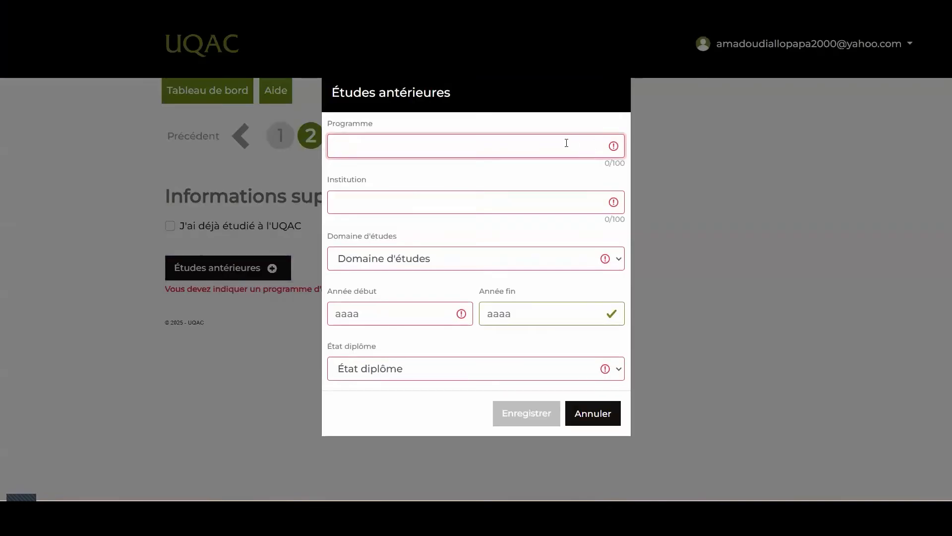
text(baccalaur)
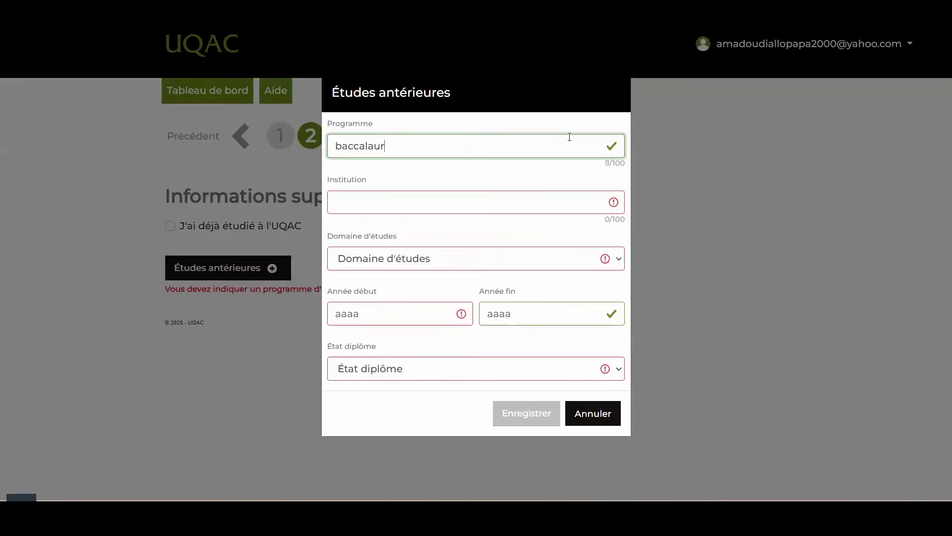
text(éat technique)
click(509, 198)
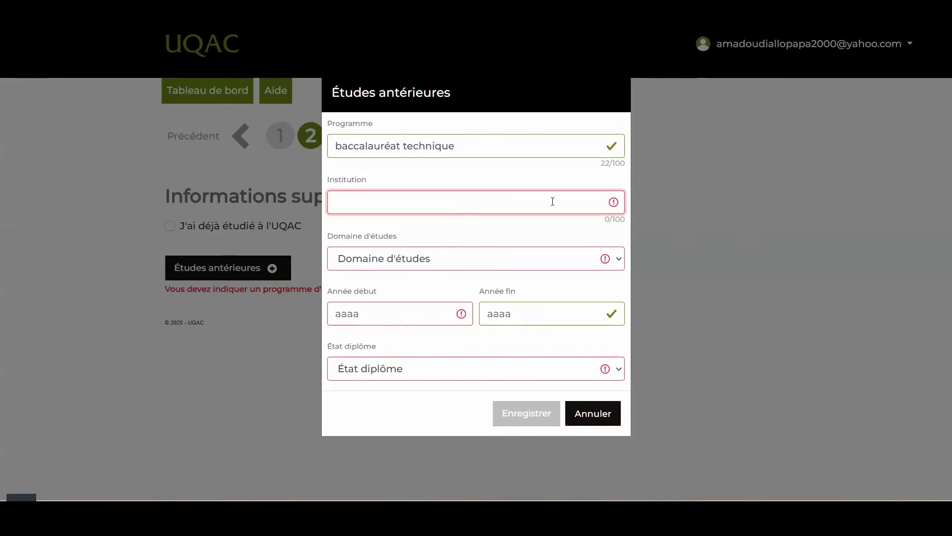
text(Lycée Jean Mermoz)
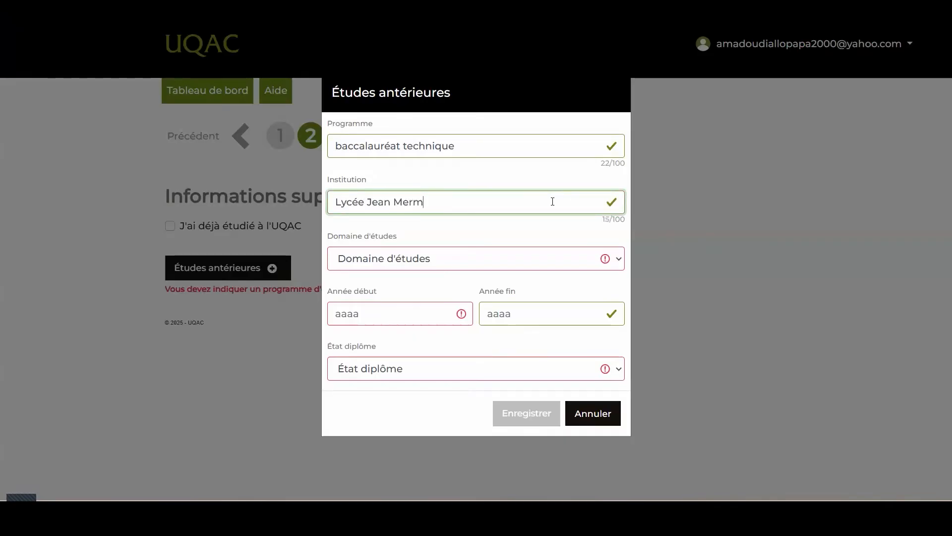
Set the previous studies entry's start year to 2015 and end year to 2020.
click(452, 316)
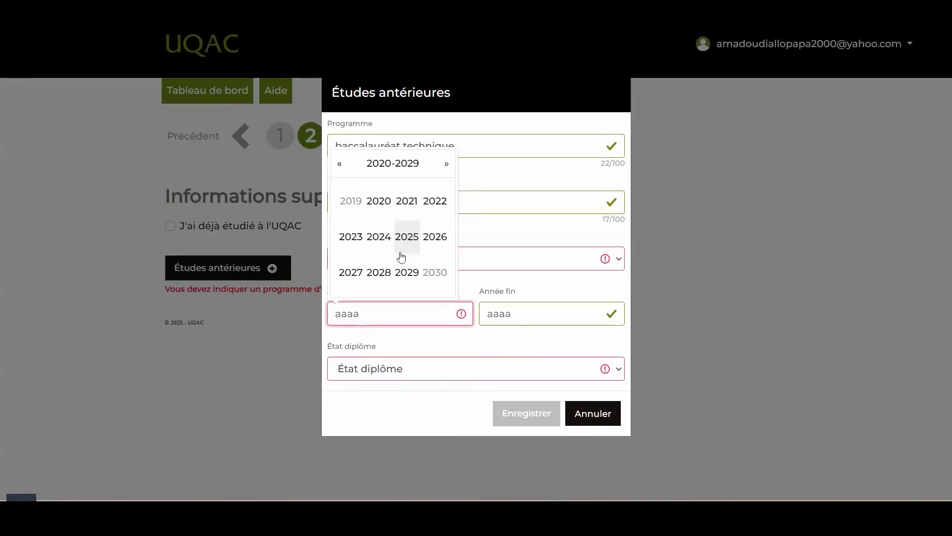
click(339, 166)
click(339, 167)
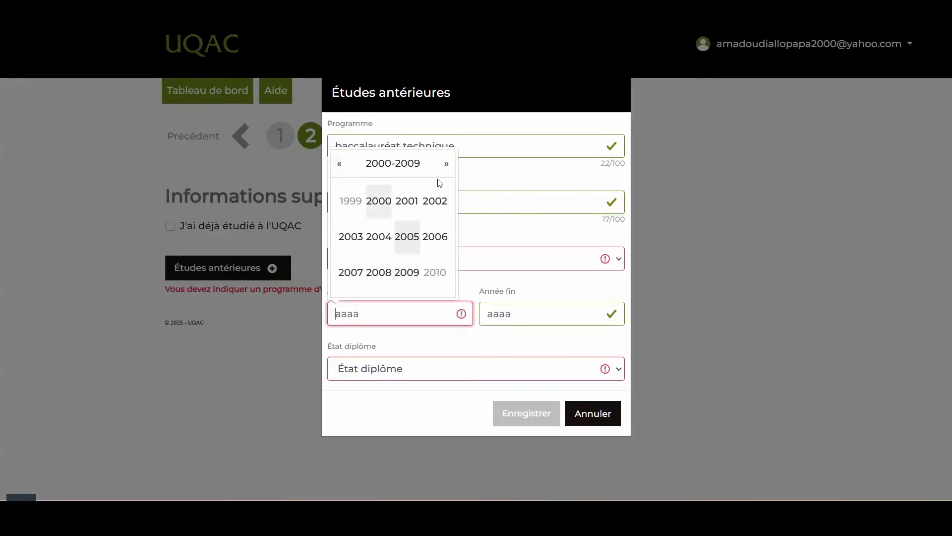
click(446, 164)
click(407, 237)
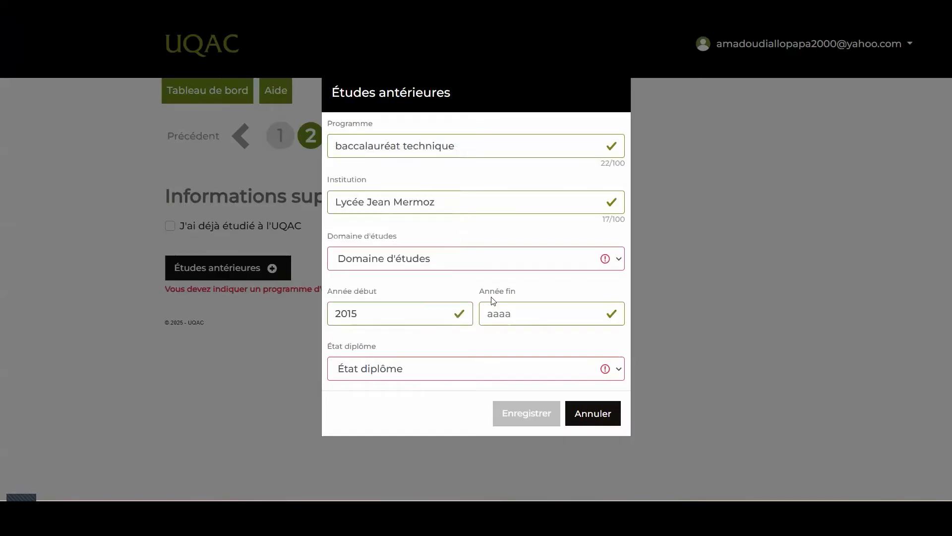
click(612, 318)
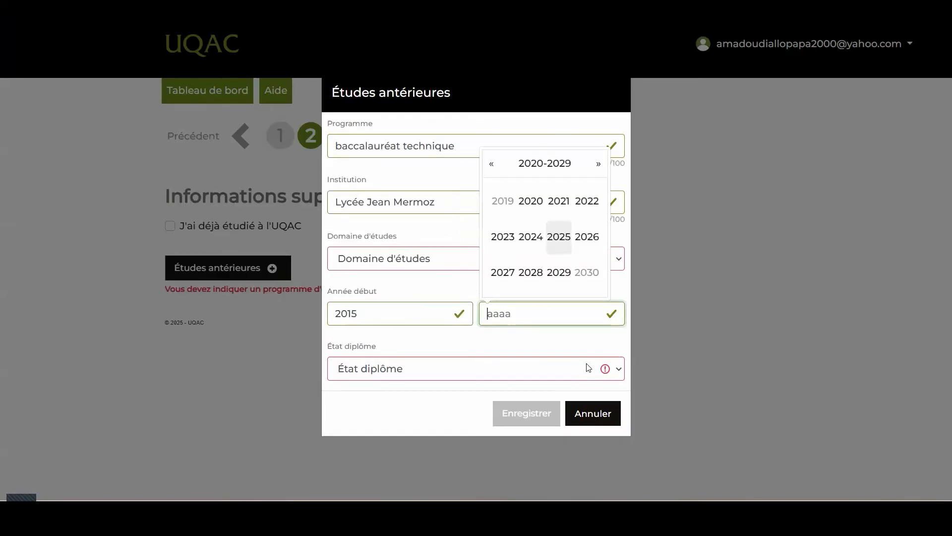
click(531, 201)
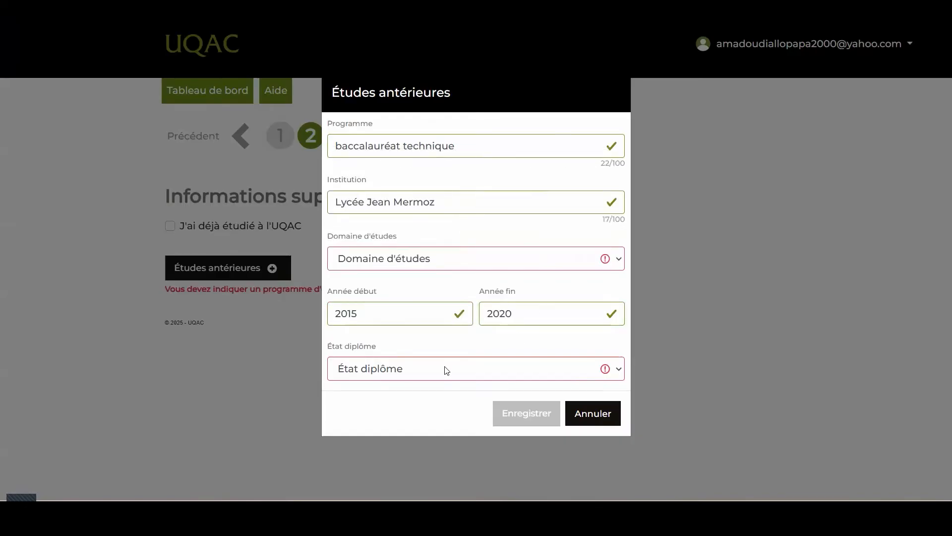
Set the diploma status to Diplôme obtenu and the field of study to Sciences de l'administration, and save the previous studies entry.
click(613, 372)
click(430, 408)
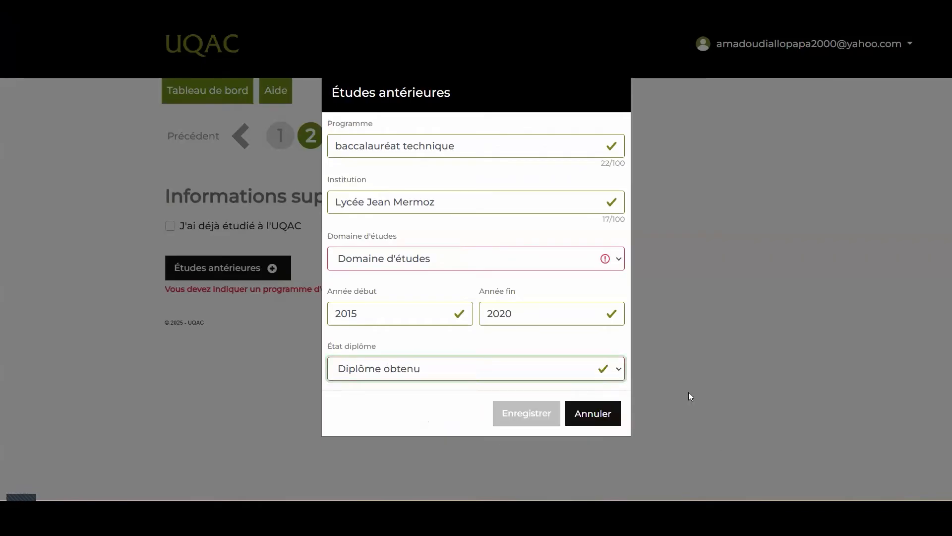
click(721, 409)
click(587, 257)
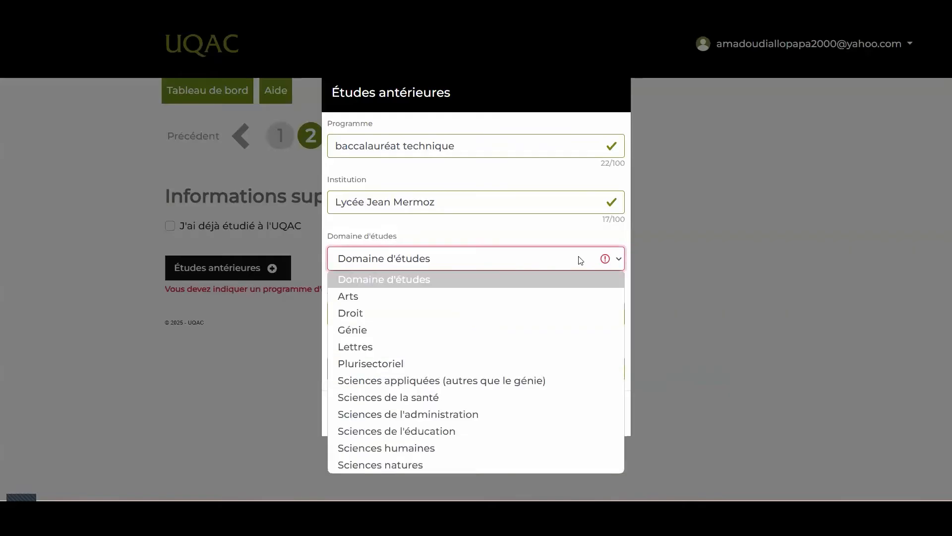
click(463, 420)
click(534, 417)
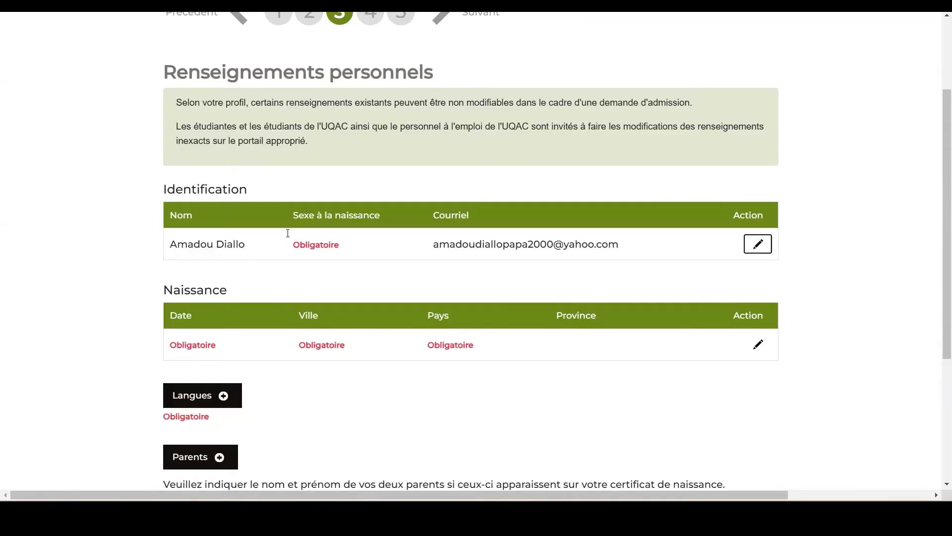
Edit the candidate's identification, setting the sex at birth to Homme and entering the date of birth.
click(761, 247)
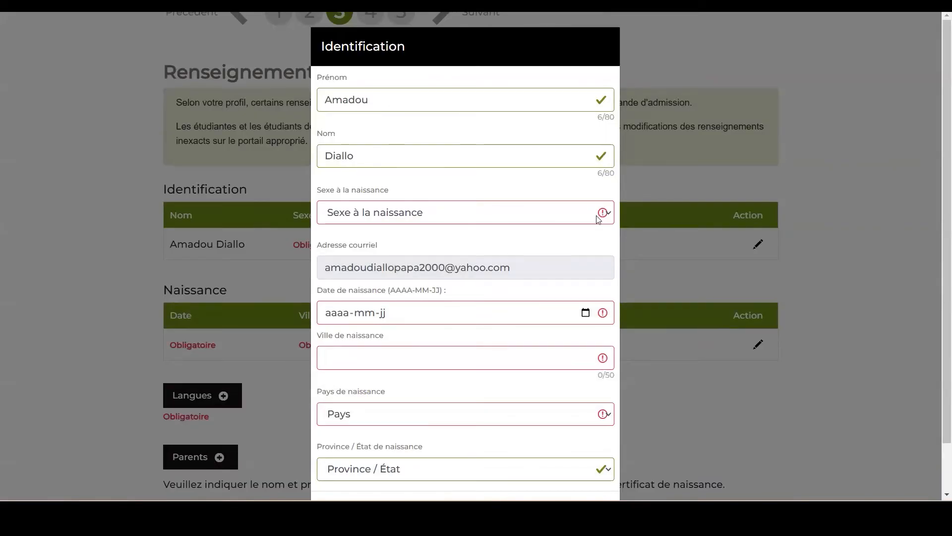
click(557, 215)
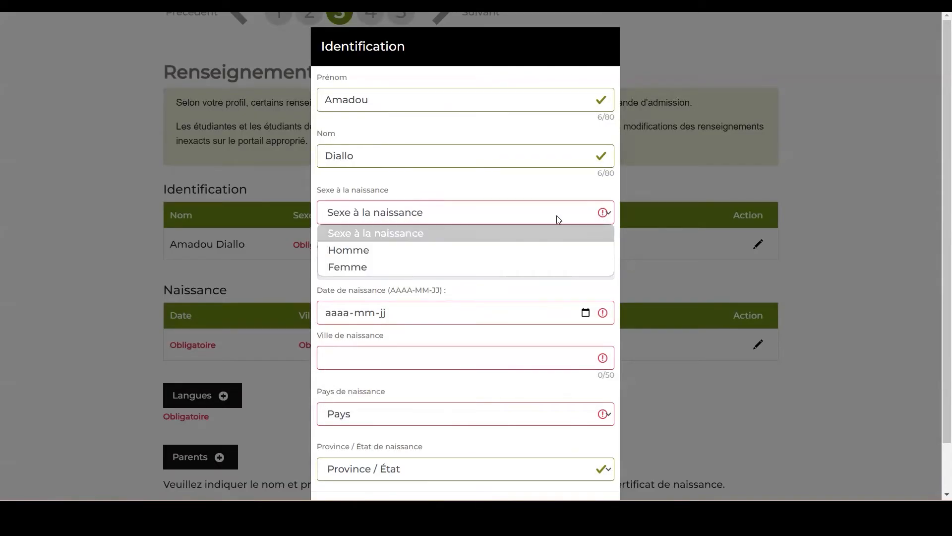
click(412, 249)
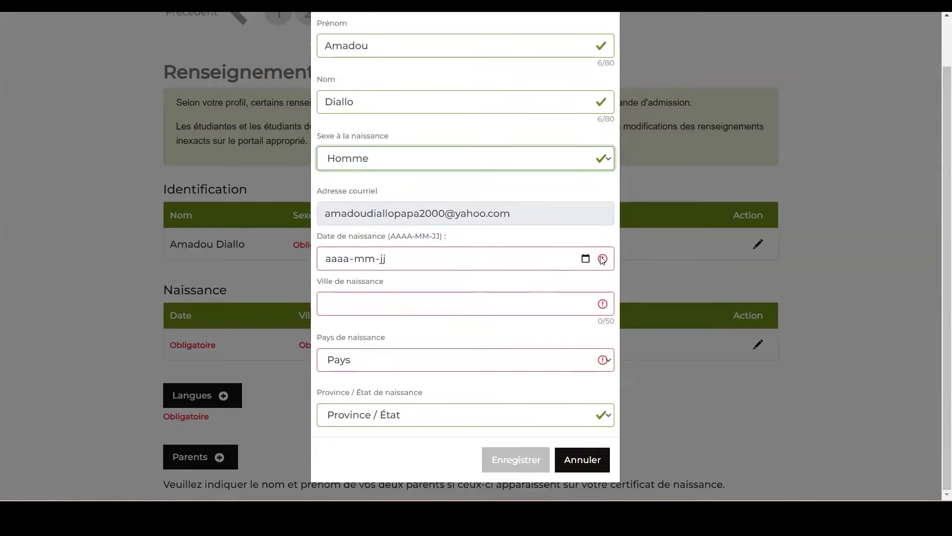
click(338, 259)
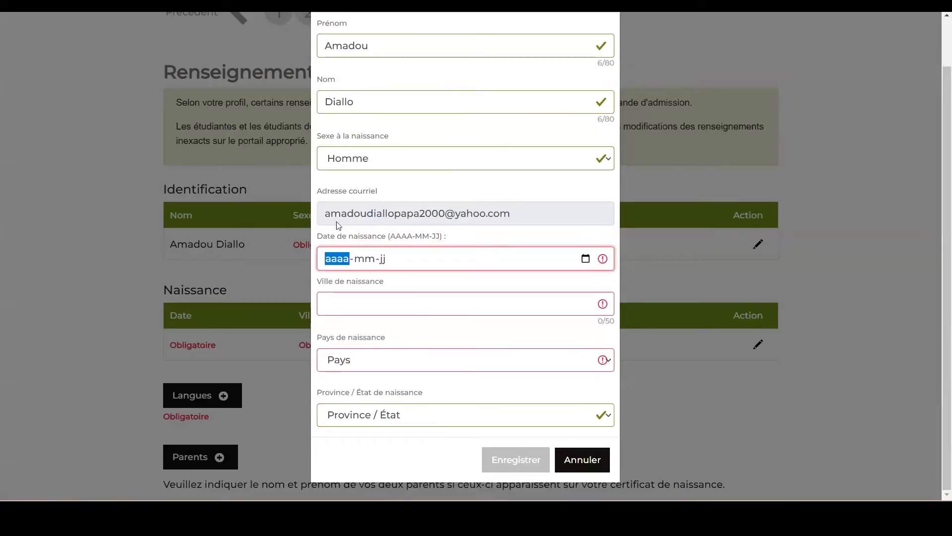
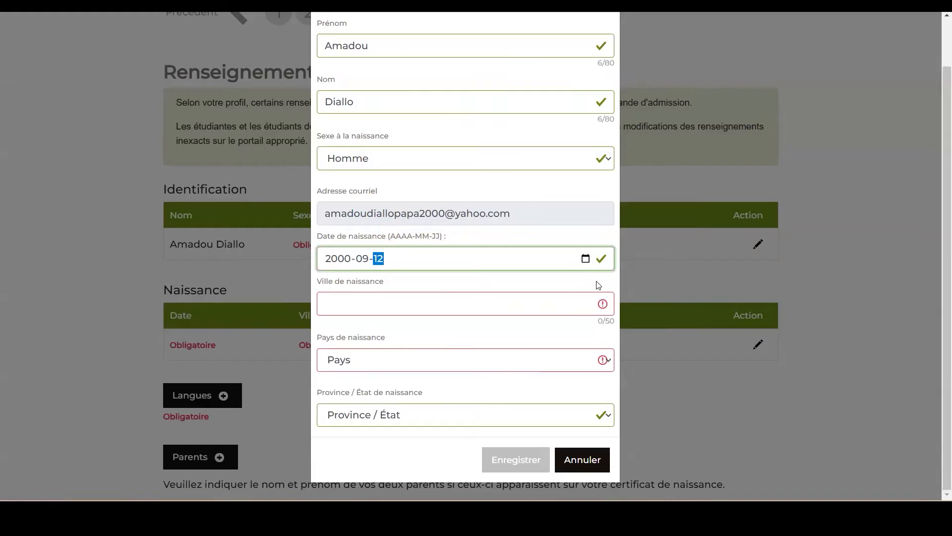
Set the city of birth to Dakar and the country of birth to Sénégal, and save the identification.
click(597, 311)
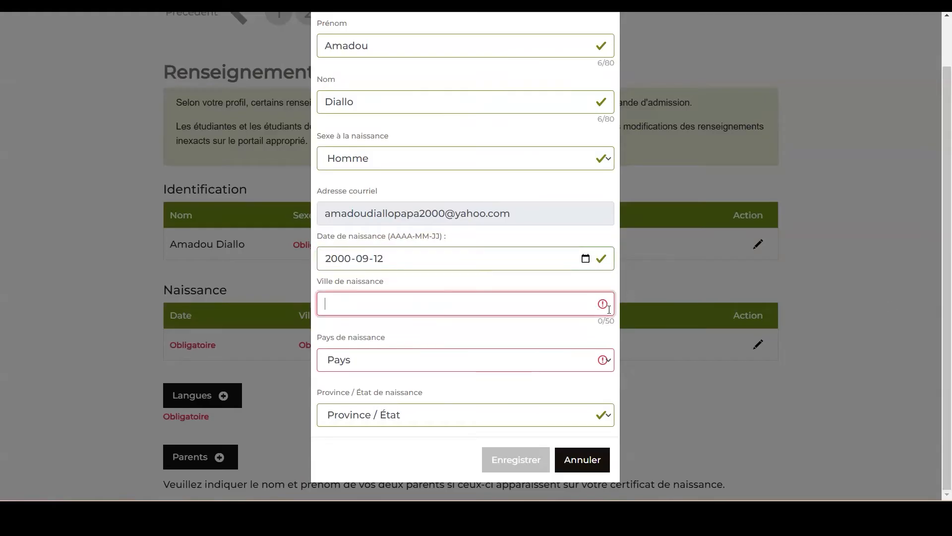
text(Dakar)
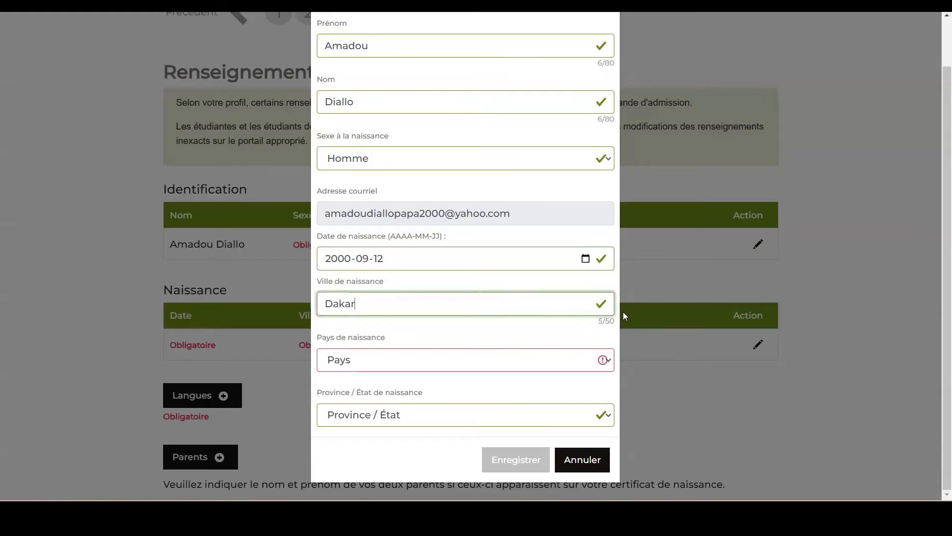
click(533, 363)
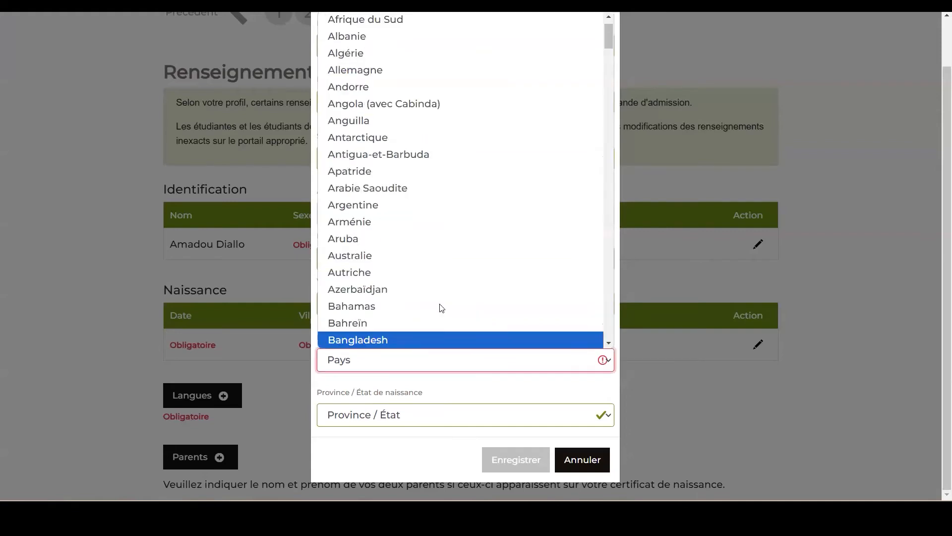
scroll(446, 311, down, 20)
scroll(450, 311, down, 20)
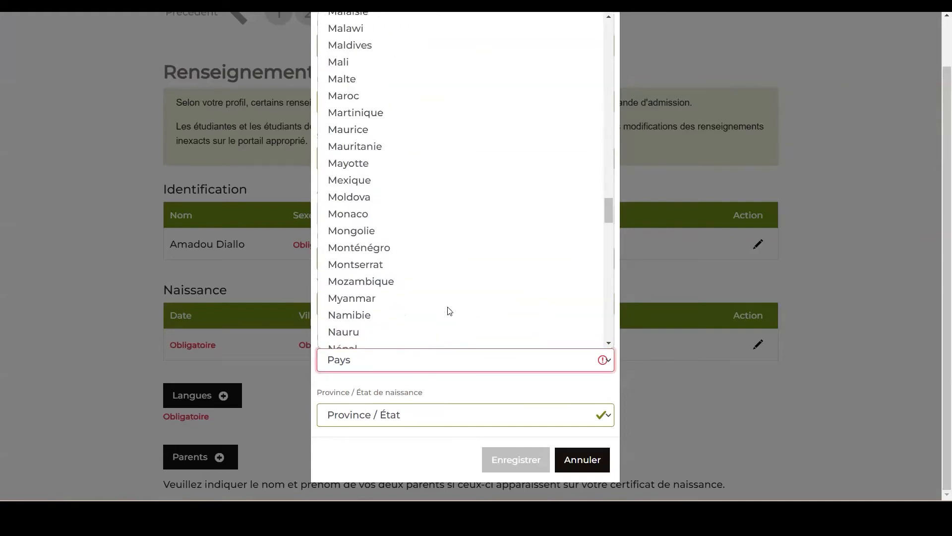
scroll(450, 311, down, 5)
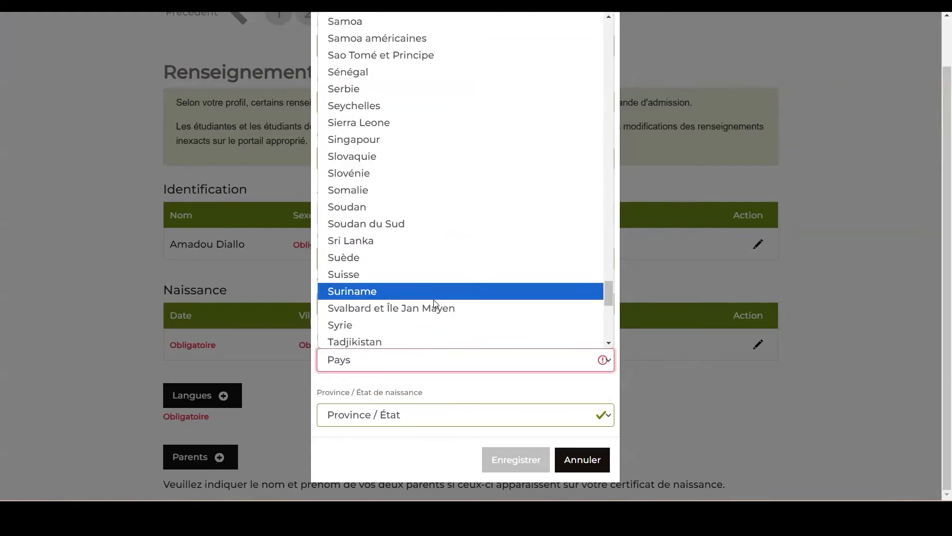
click(355, 73)
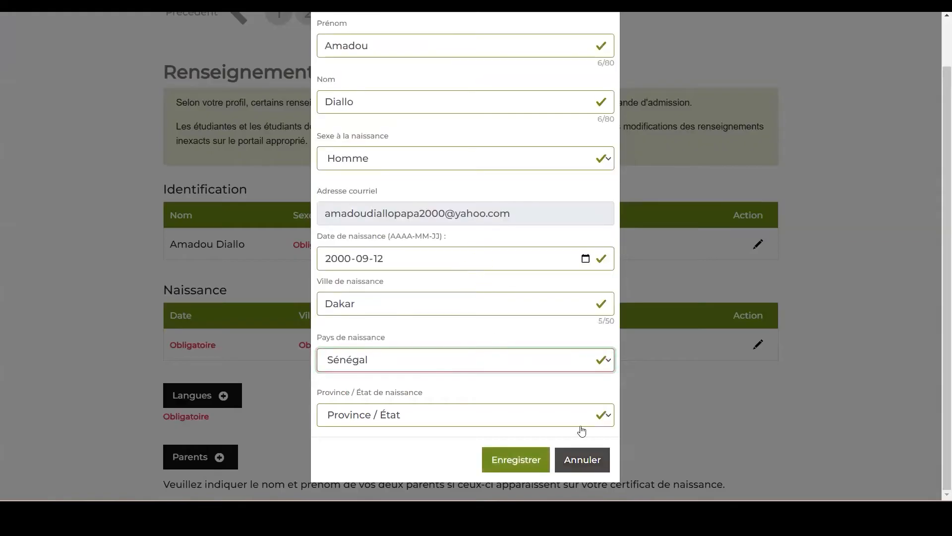
click(600, 416)
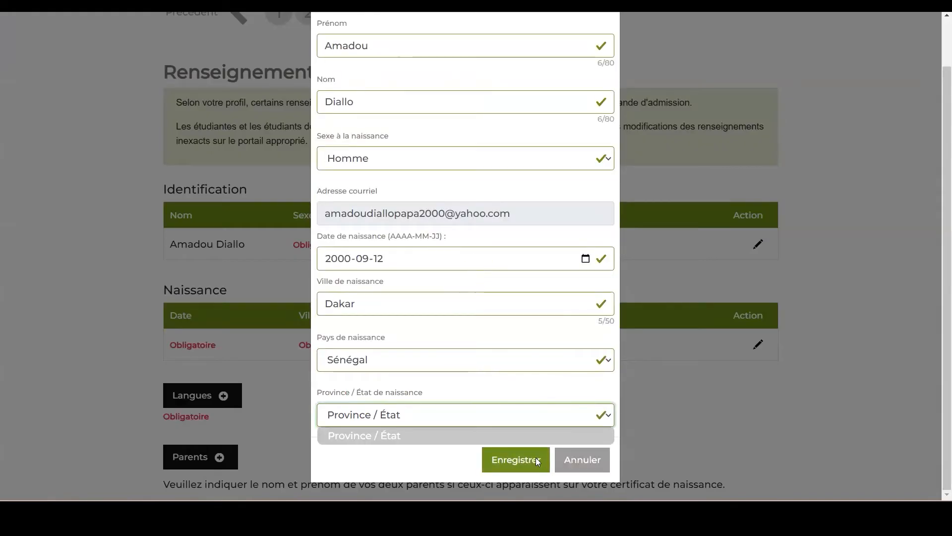
click(509, 457)
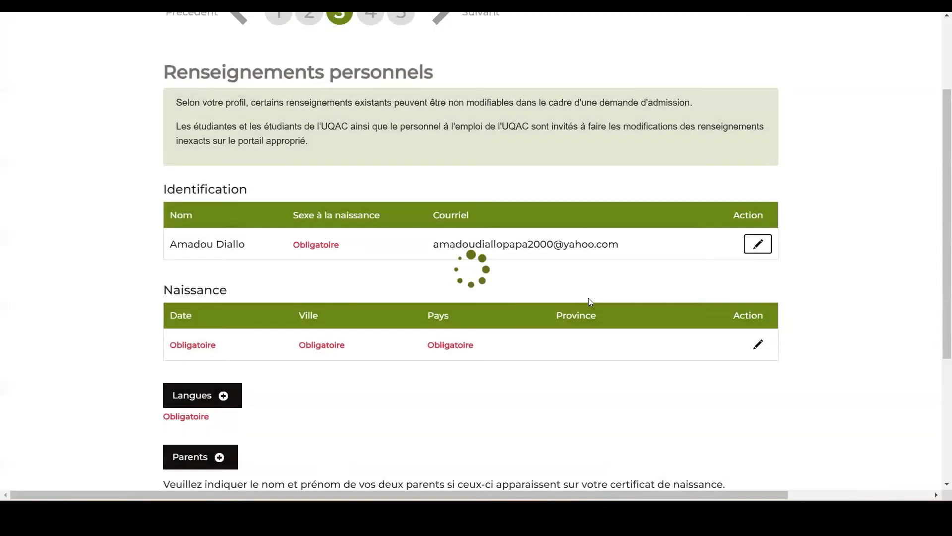
Add the candidate's languages with Français as both mother tongue and usual language, and save them.
scroll(599, 304, down, 3)
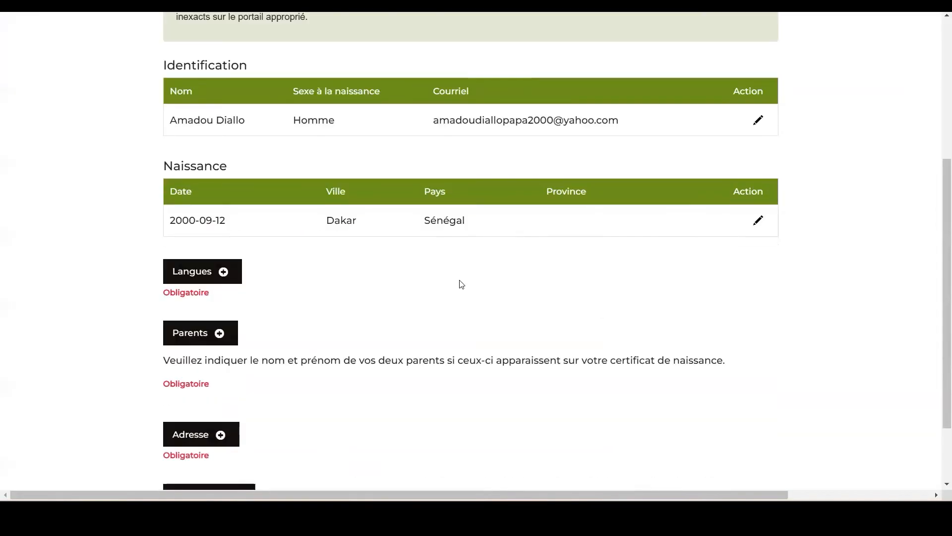
scroll(475, 284, down, 2)
click(223, 192)
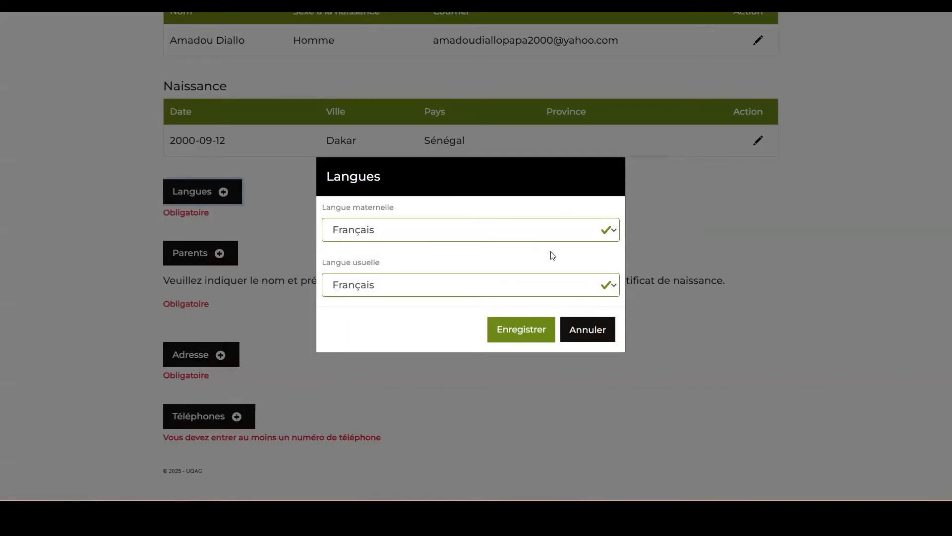
click(607, 232)
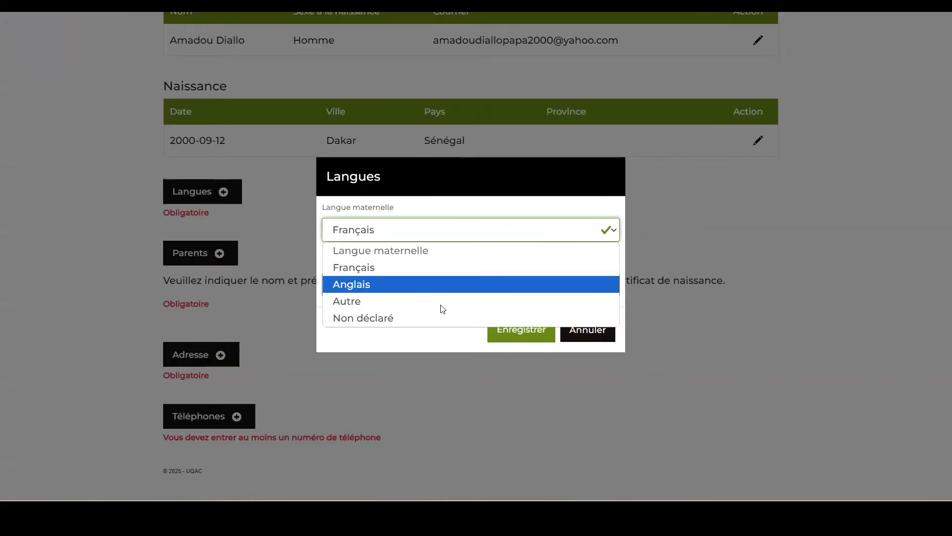
click(679, 250)
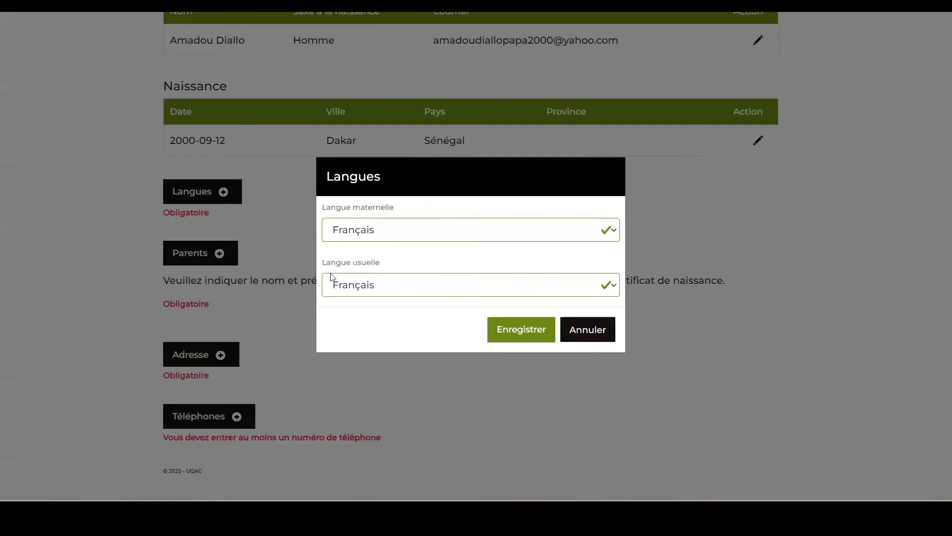
click(399, 278)
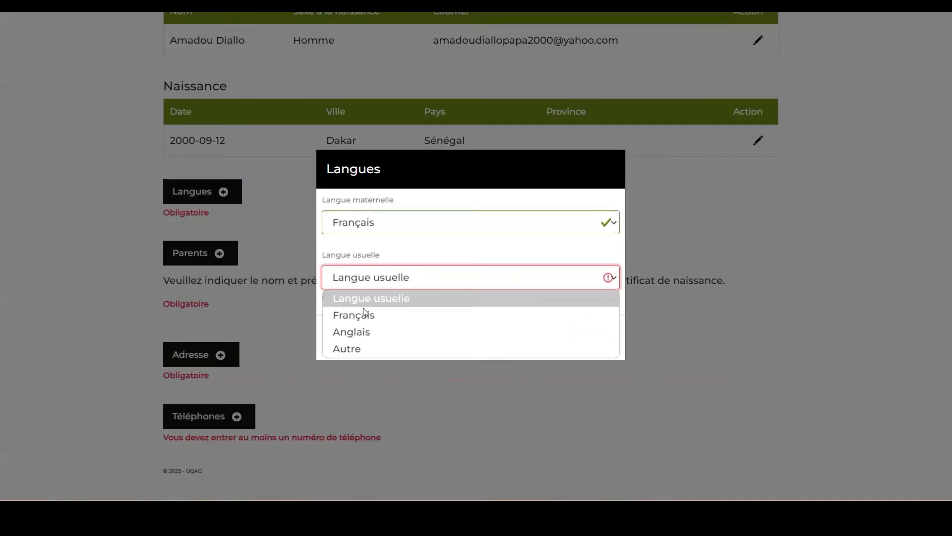
click(369, 332)
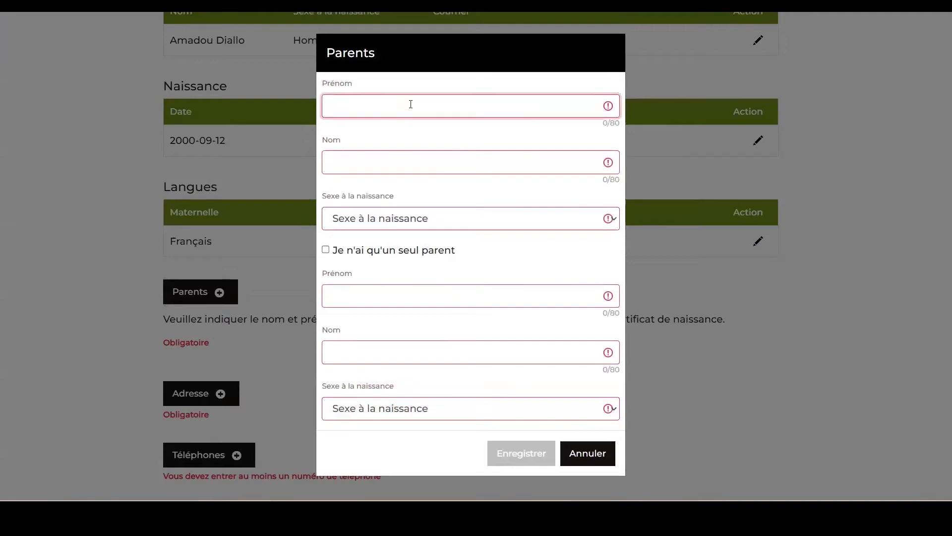
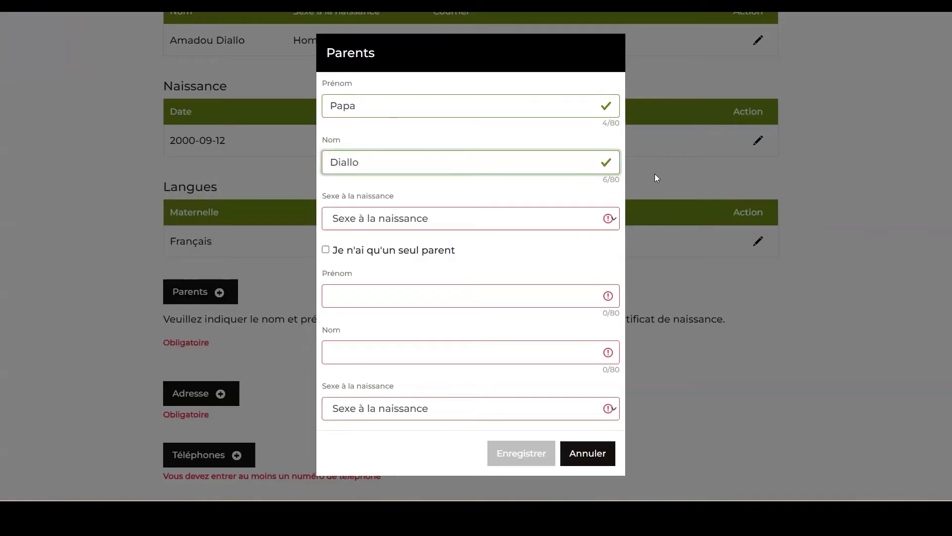
Enter the first parent's first and last name and set the sex at birth to Homme.
click(608, 222)
click(403, 255)
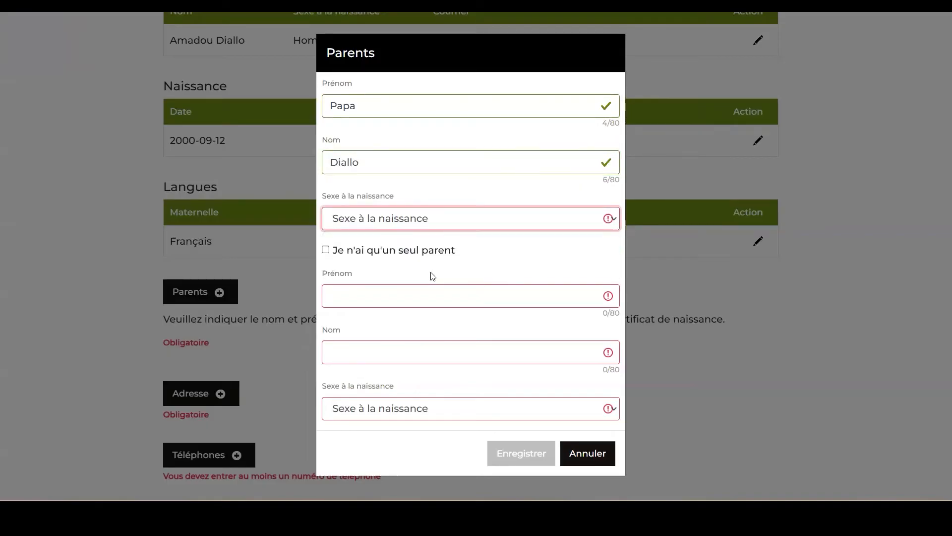
Enter the second parent's first and last name, set the sex at birth to Femme, and save both parents.
click(393, 294)
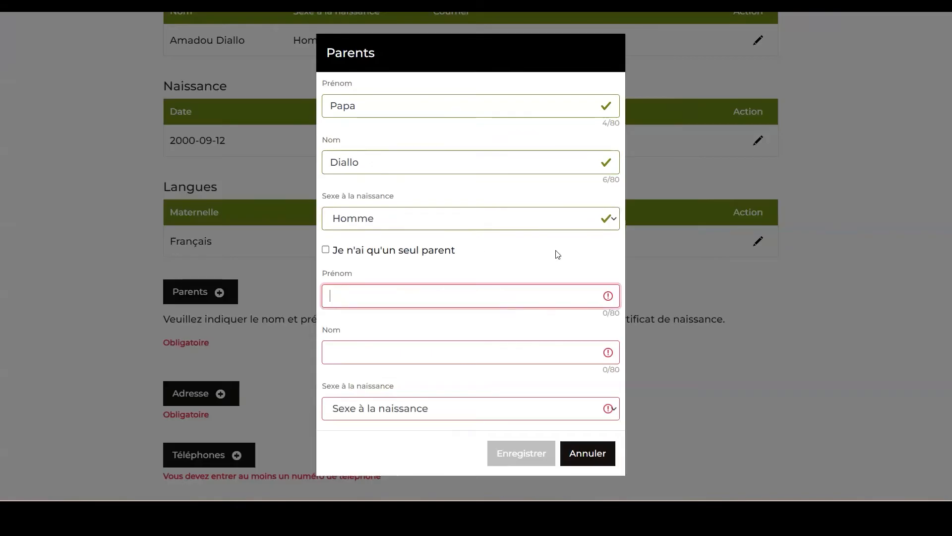
click(537, 358)
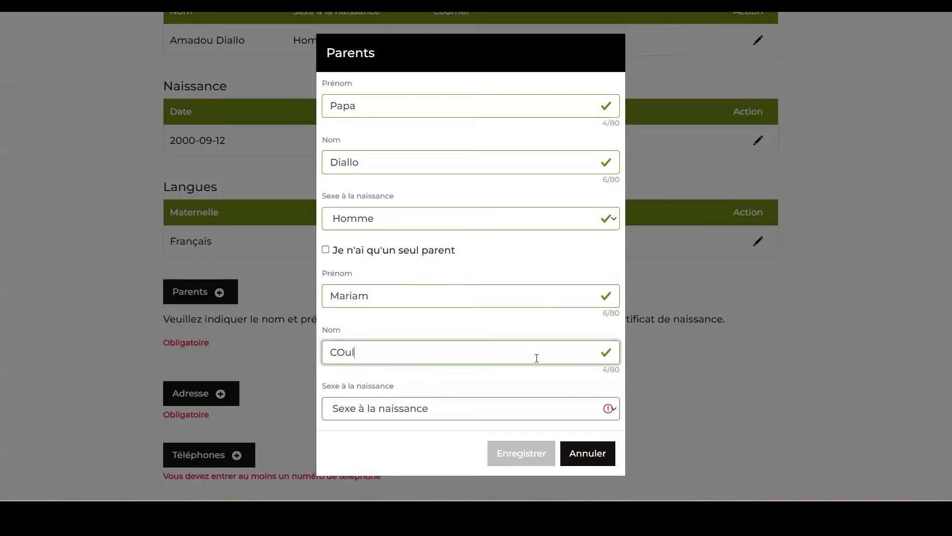
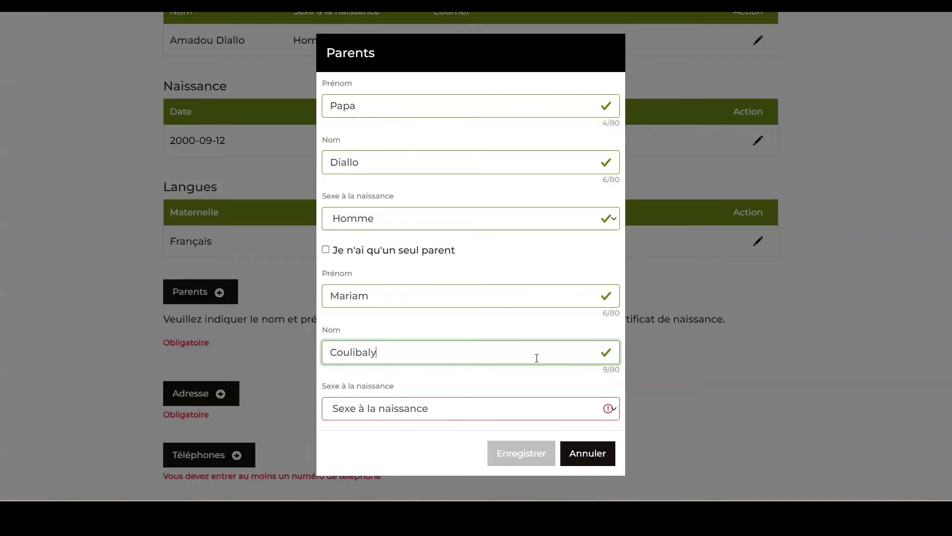
click(613, 407)
click(397, 460)
click(549, 455)
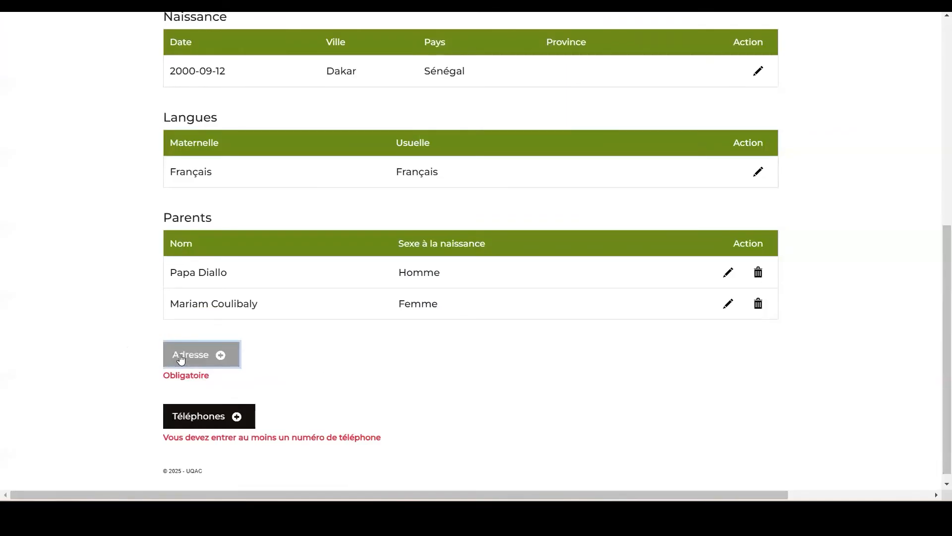
Add the candidate's postal address with Sénégal as the address search country, and save it.
click(205, 353)
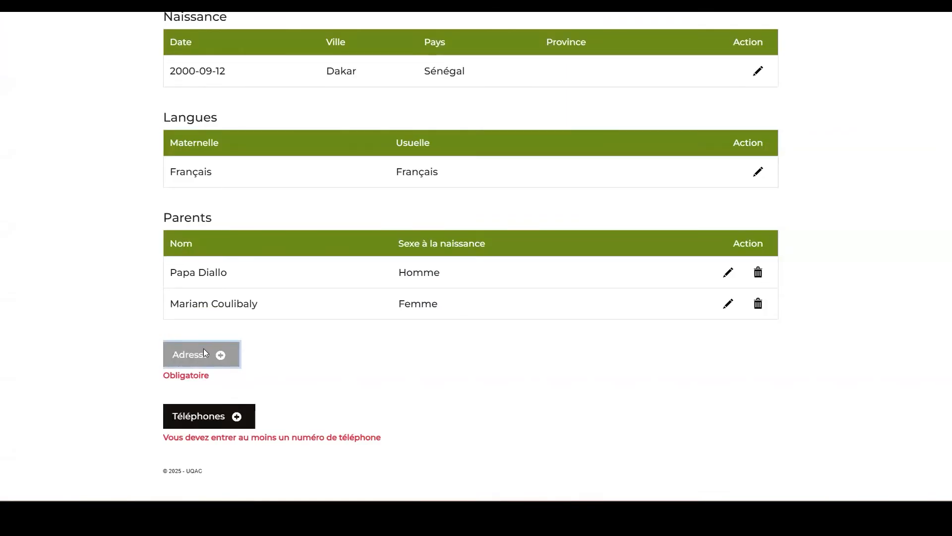
click(527, 161)
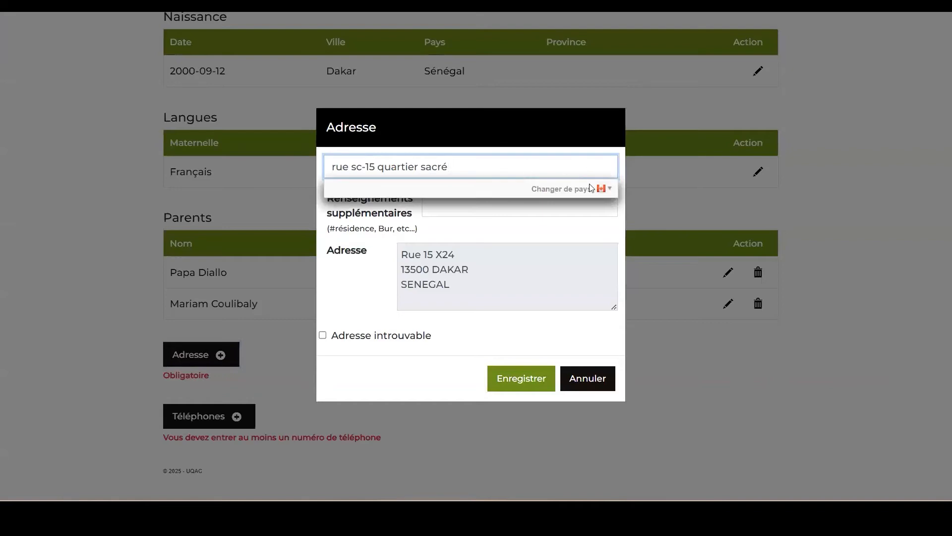
click(606, 190)
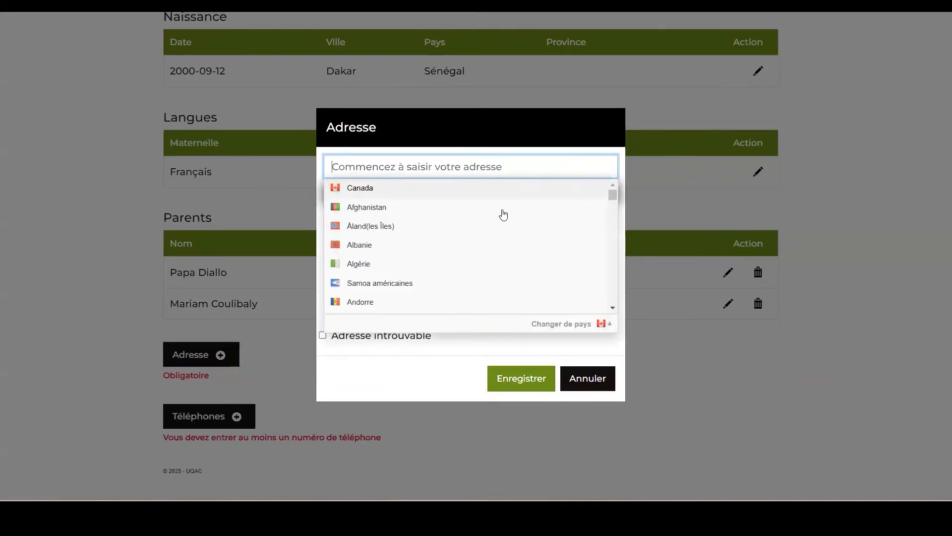
scroll(436, 233, down, 10)
scroll(438, 234, down, 15)
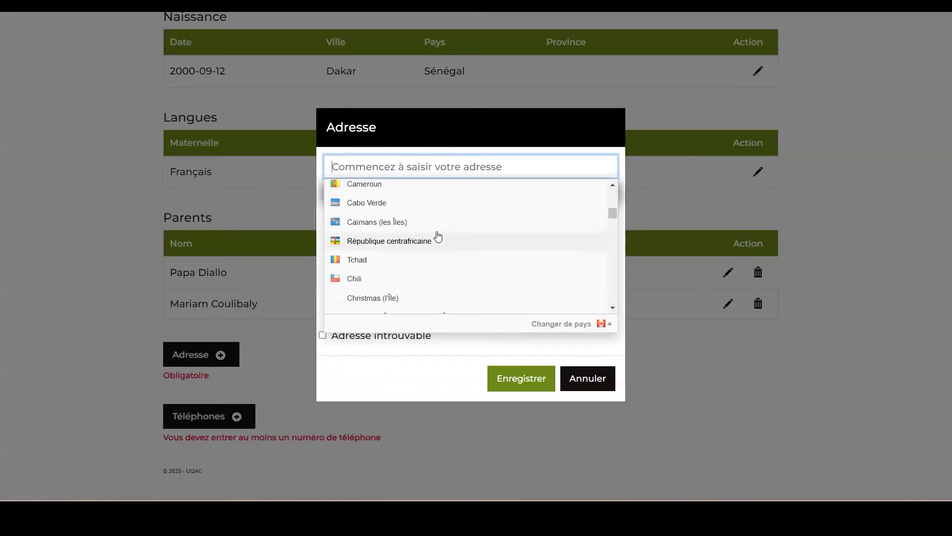
scroll(439, 236, down, 15)
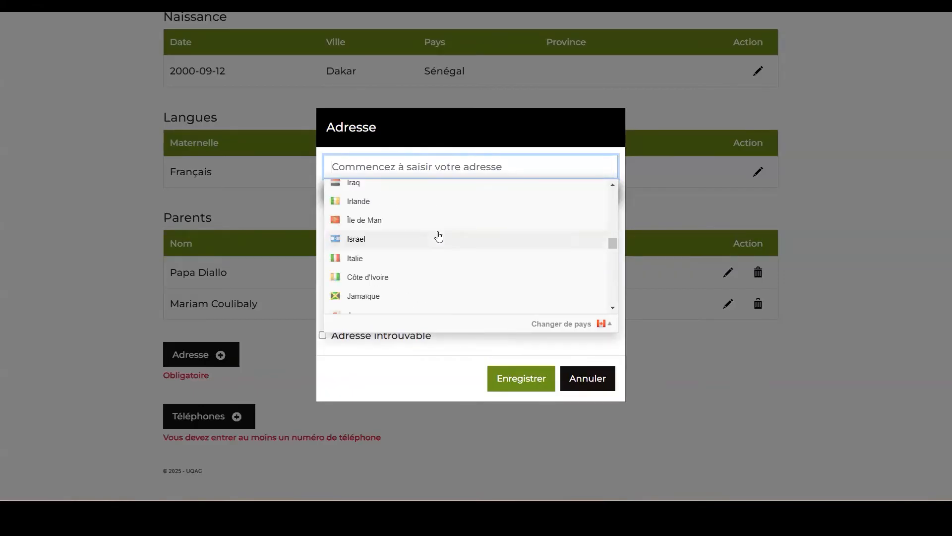
scroll(439, 237, down, 15)
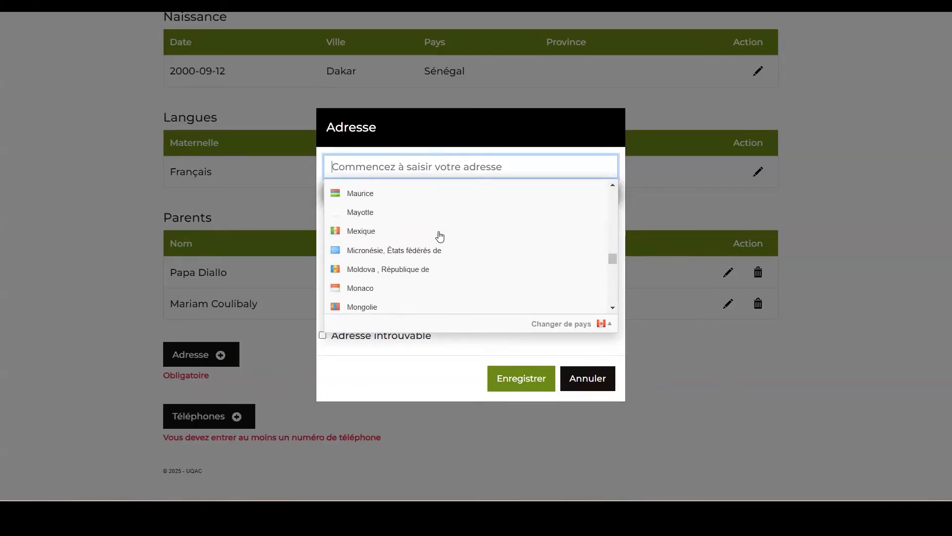
scroll(438, 241, down, 6)
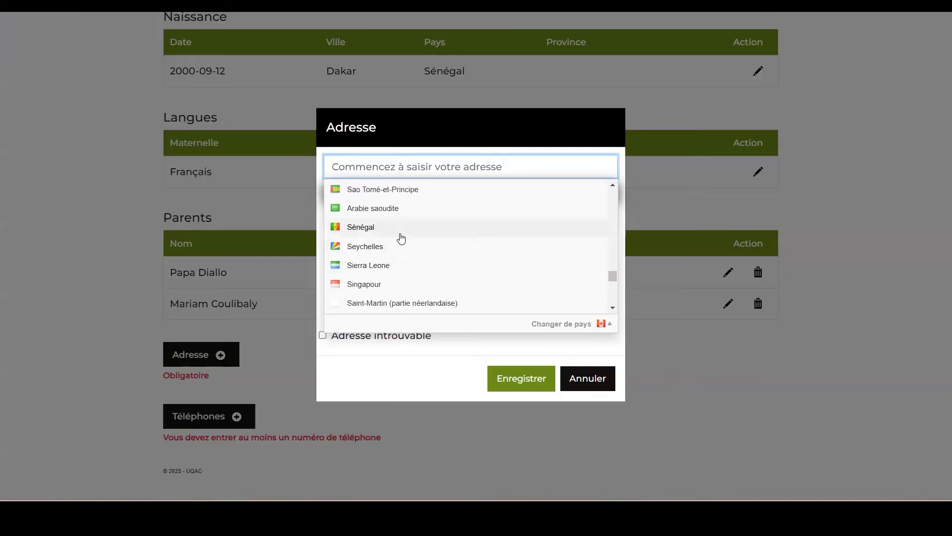
click(401, 234)
click(513, 300)
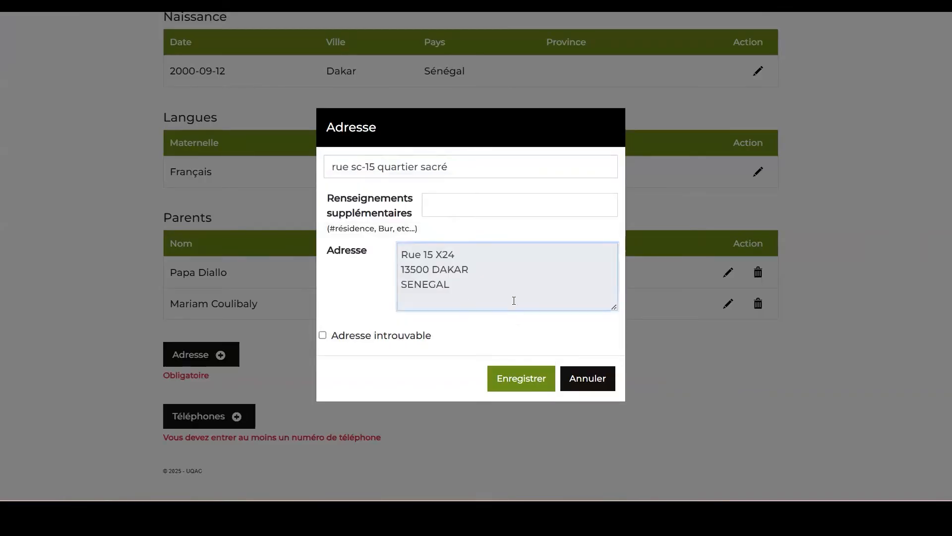
click(524, 378)
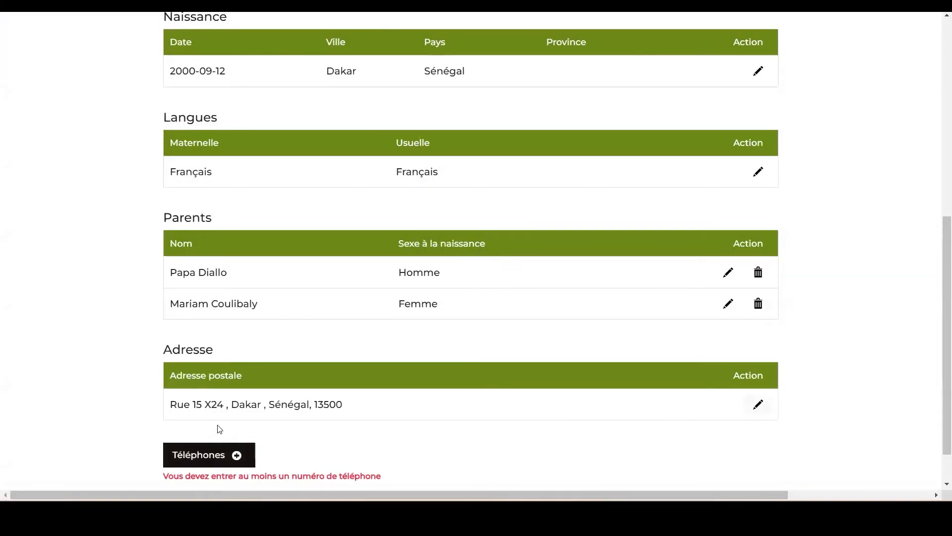
Add a telephone of type Mobile and enter the candidate's phone number.
click(213, 453)
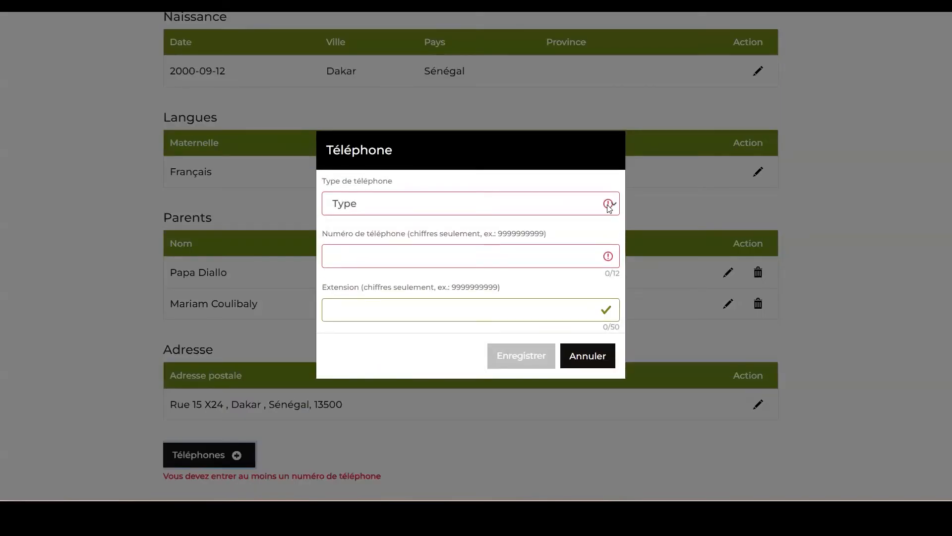
click(609, 206)
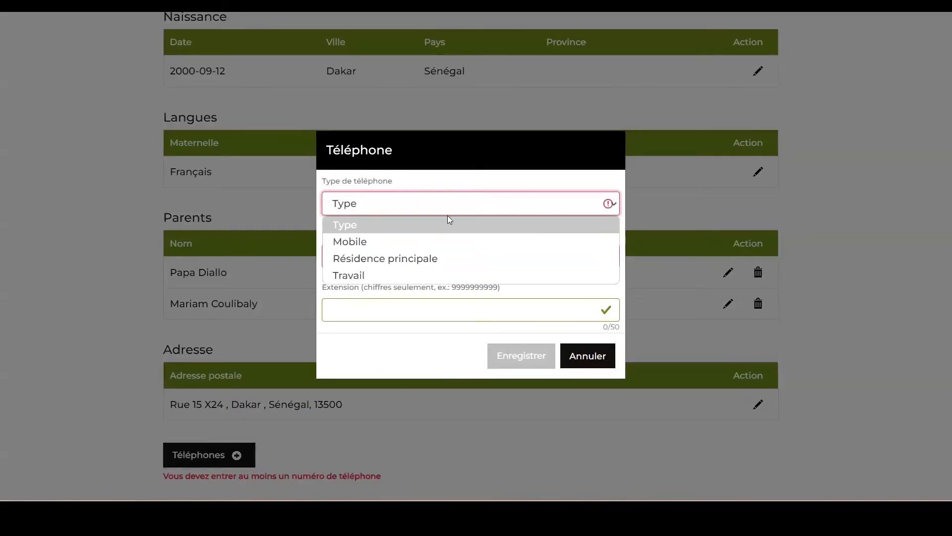
click(418, 241)
click(389, 259)
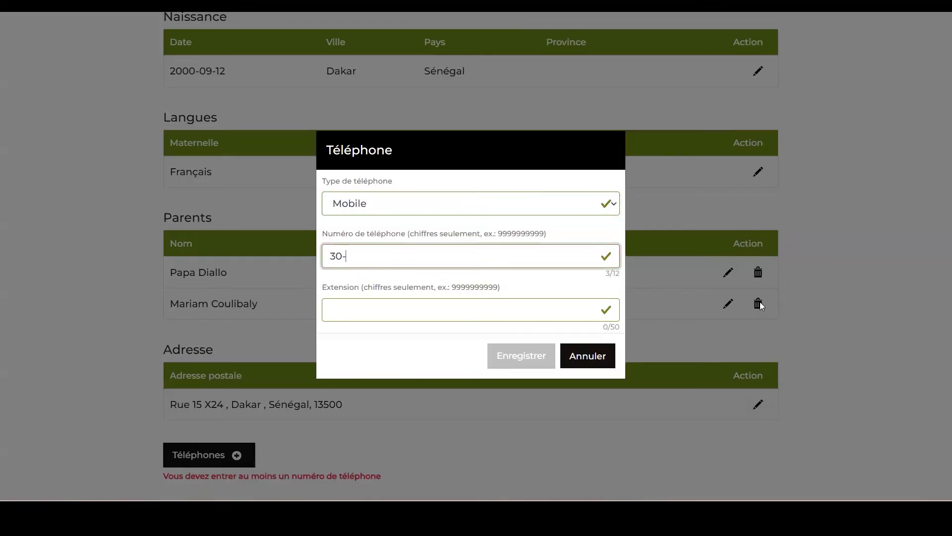
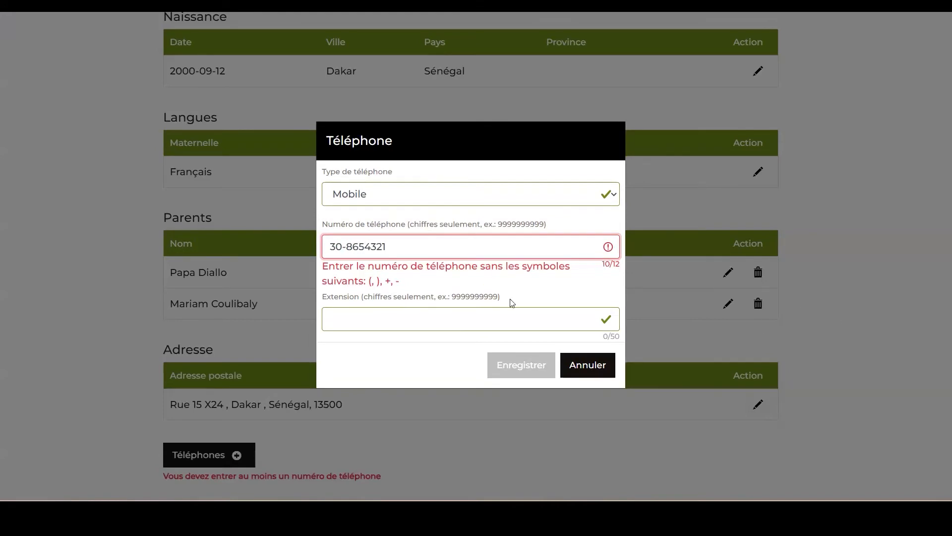
Remove the hyphen from the mobile phone number, leave the extension empty, and save the telephone.
click(419, 314)
click(348, 247)
key(BackSpace)
click(446, 315)
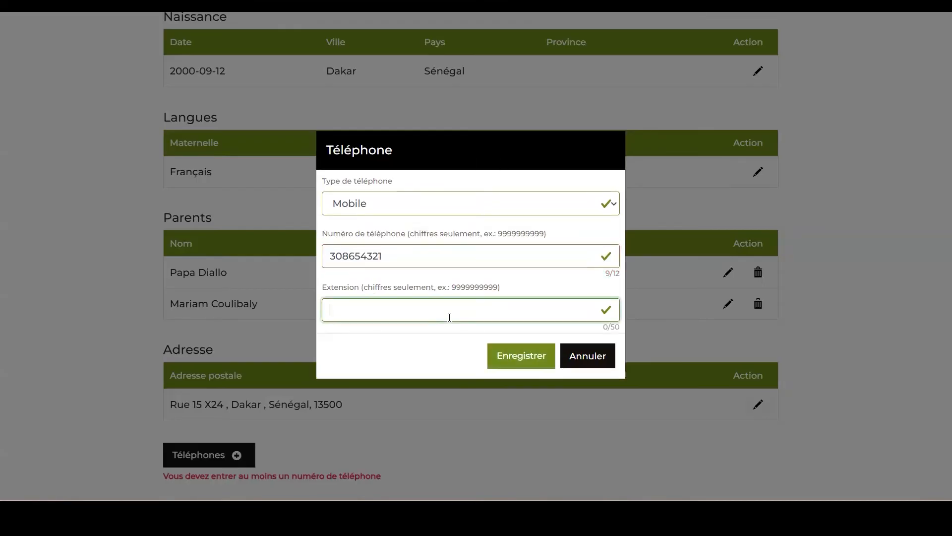
click(521, 356)
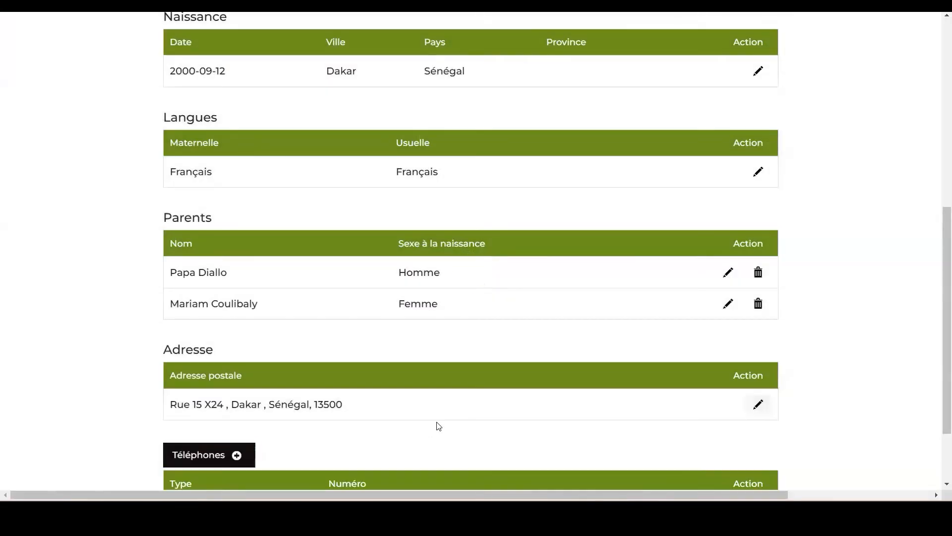
Proceed from the personal information to step 4 of the application, Dépôt de documents.
scroll(438, 427, down, 3)
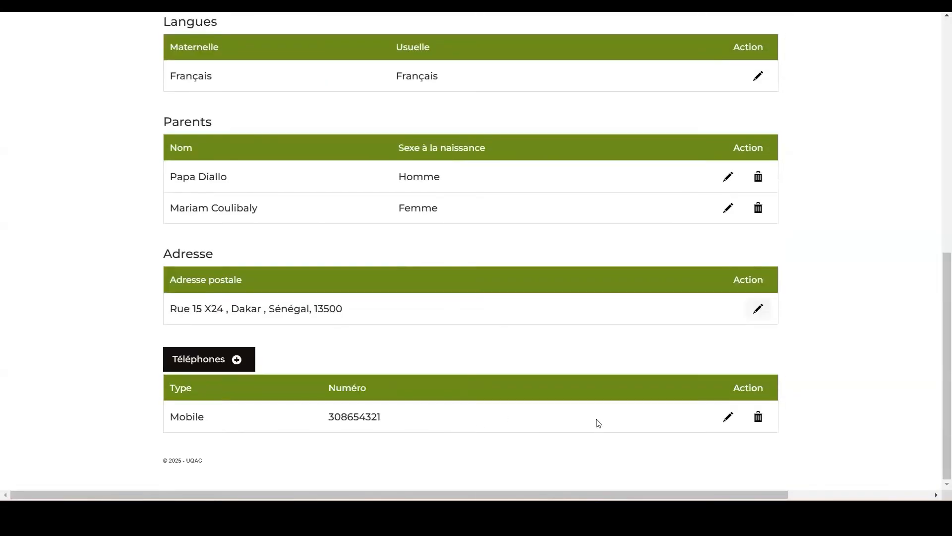
scroll(595, 421, up, 10)
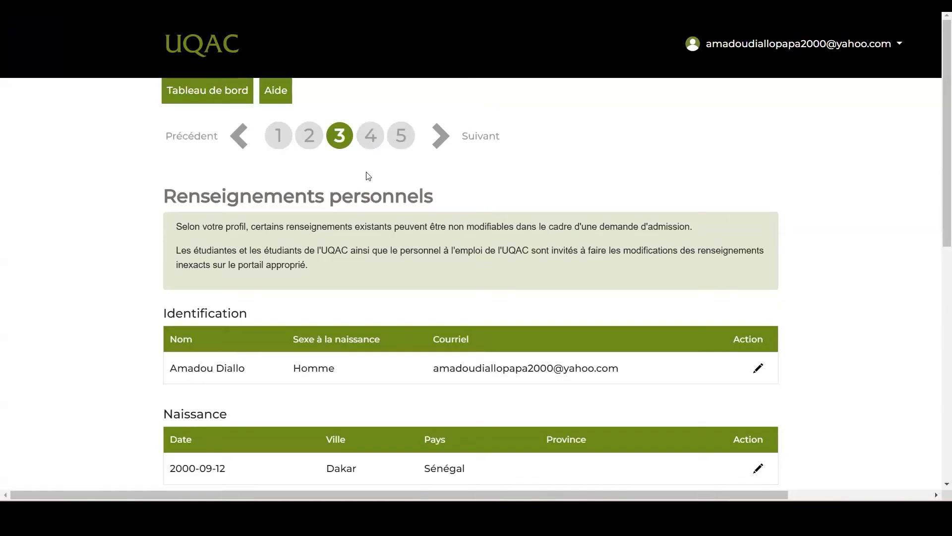
click(369, 136)
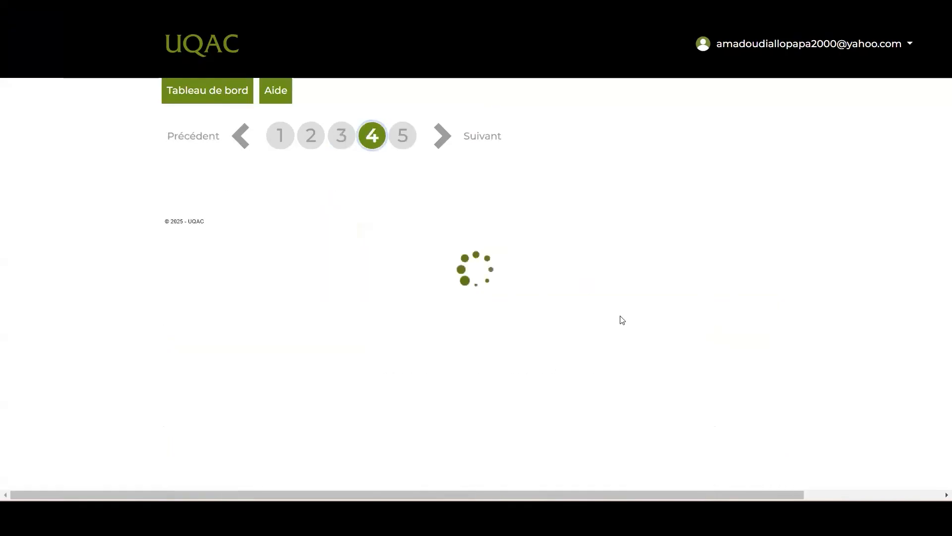
Review the document deposit instructions and open the secure deposit page for this application.
scroll(400, 251, down, 2)
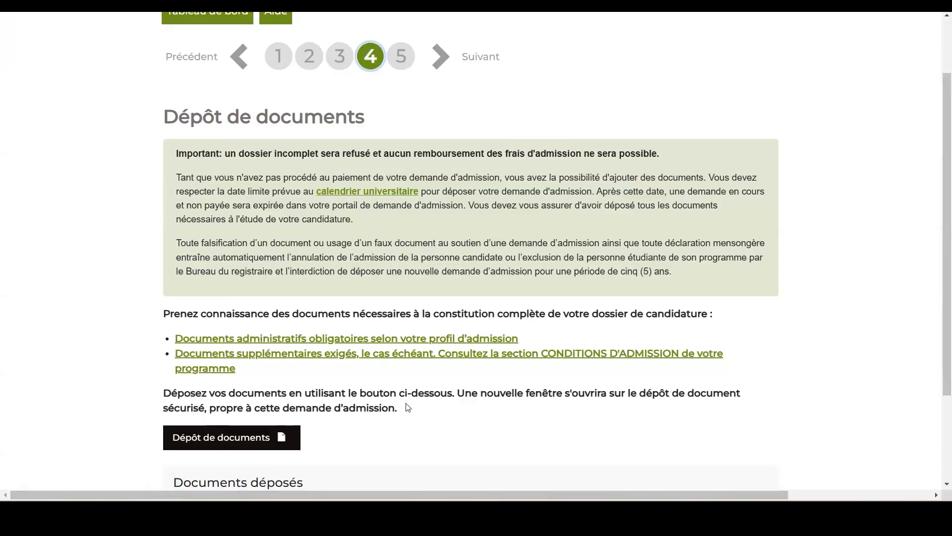
scroll(428, 403, down, 3)
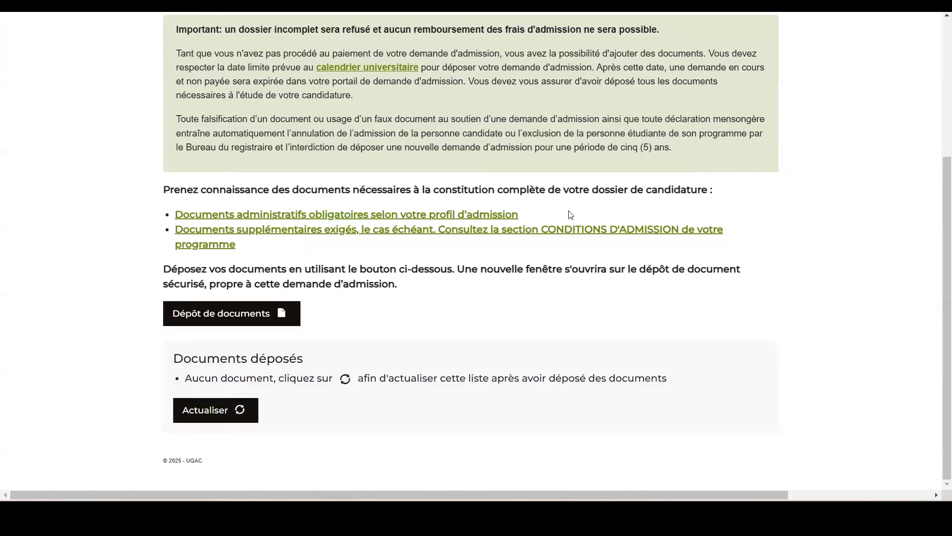
click(204, 314)
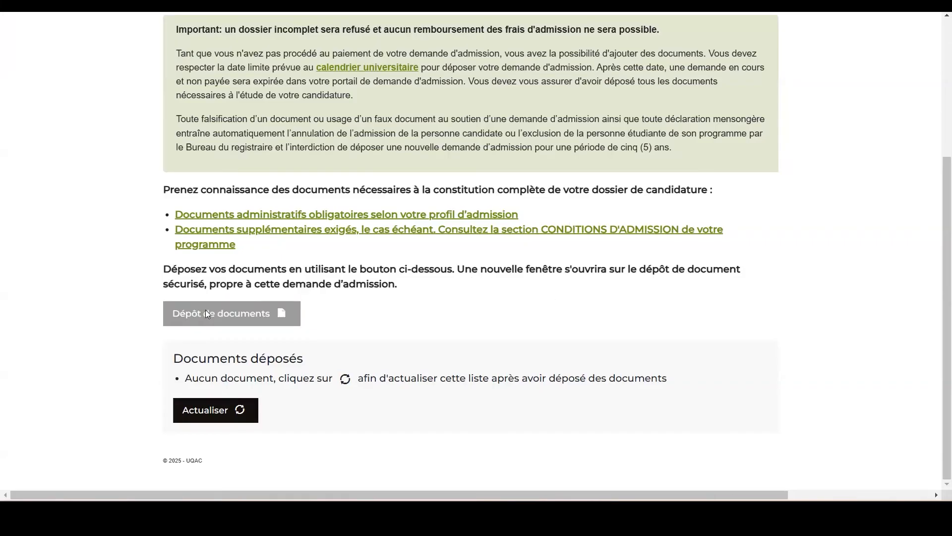
click(206, 313)
click(612, 325)
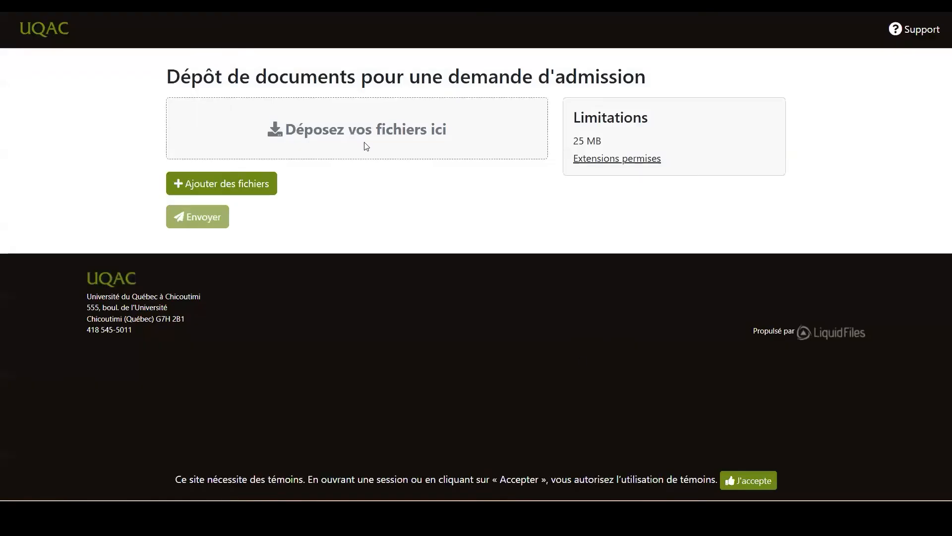
Attach the file Certificat de naissance from the tutoriel demande admission folder to the deposit.
click(239, 184)
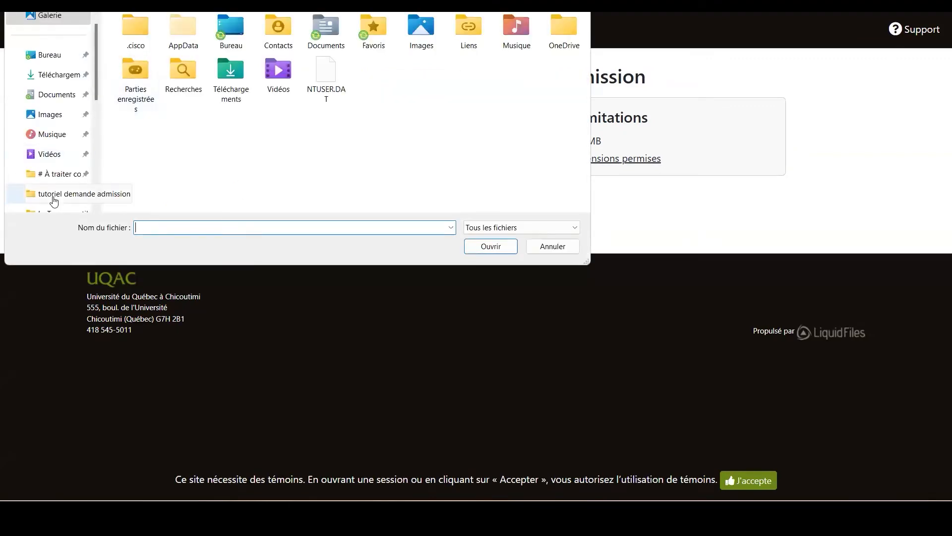
click(55, 198)
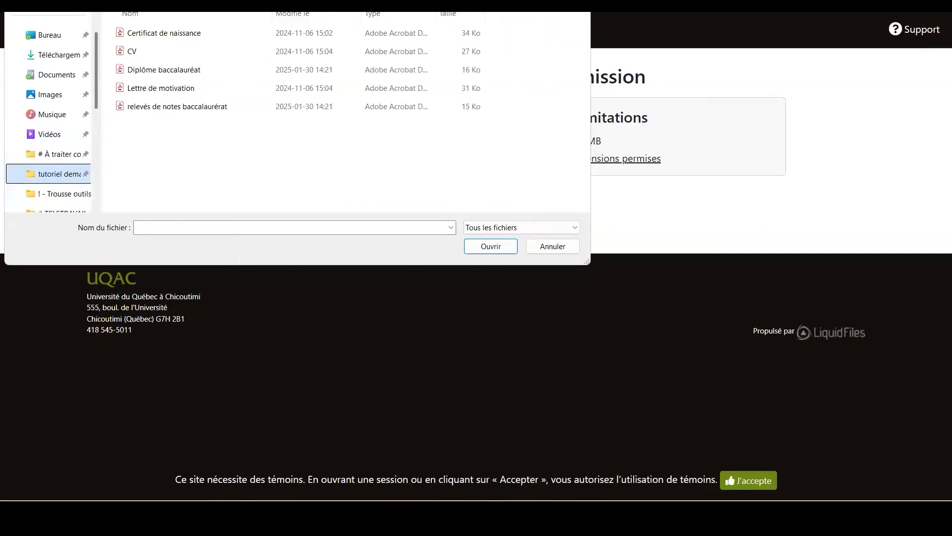
double_click(181, 32)
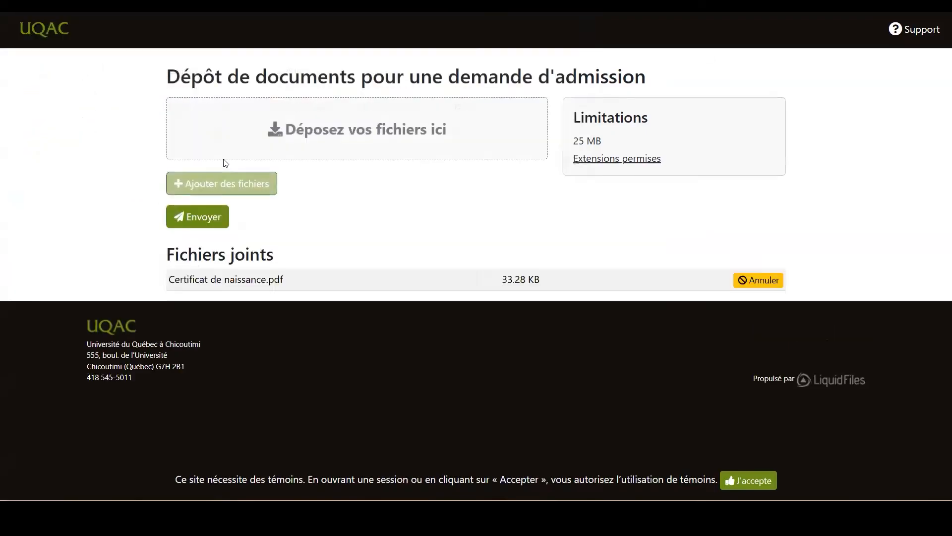
click(213, 217)
Attach the files relevés de notes baccalaurérat and Diplôme baccalauréat to the deposit.
click(242, 183)
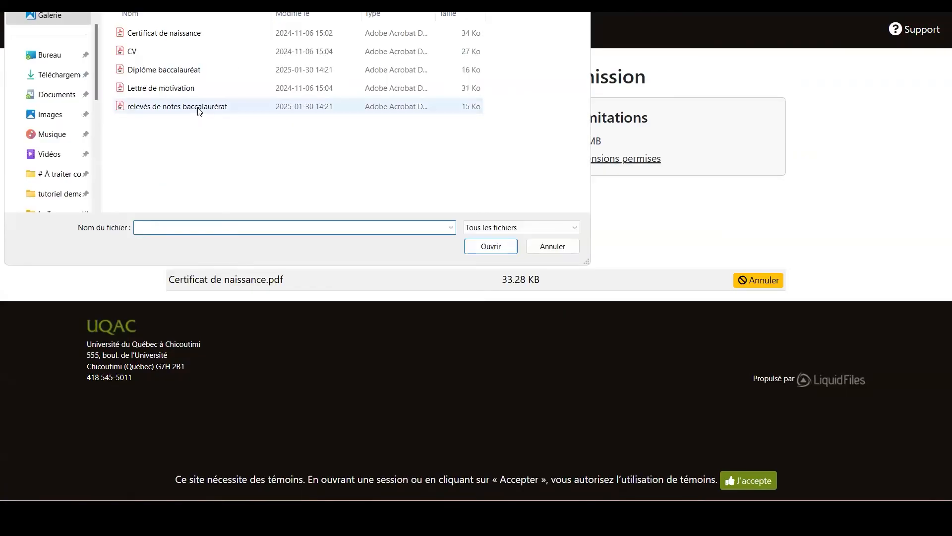
click(173, 108)
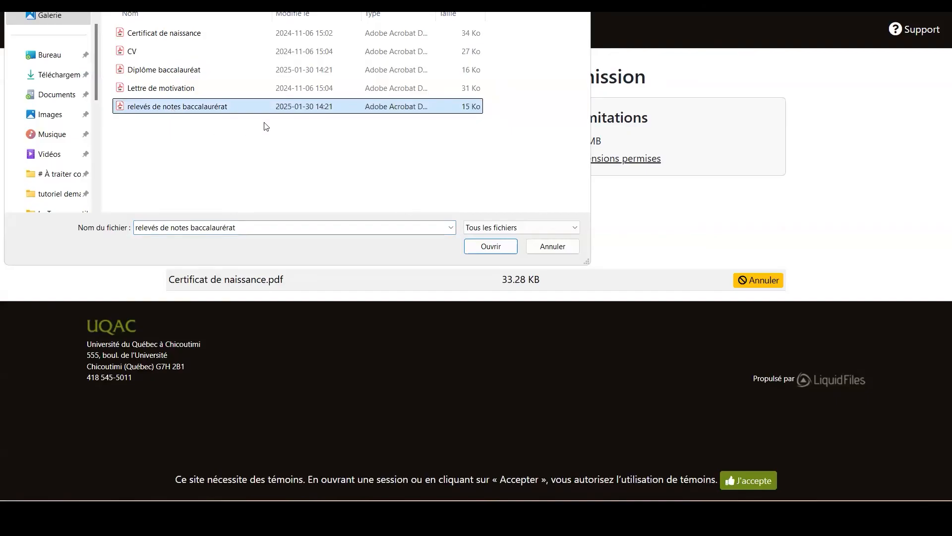
double_click(231, 107)
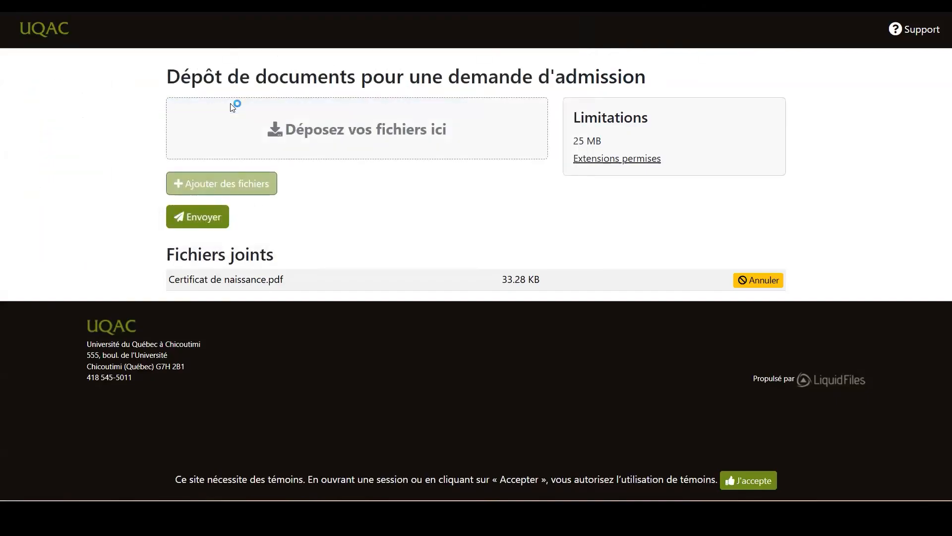
click(232, 181)
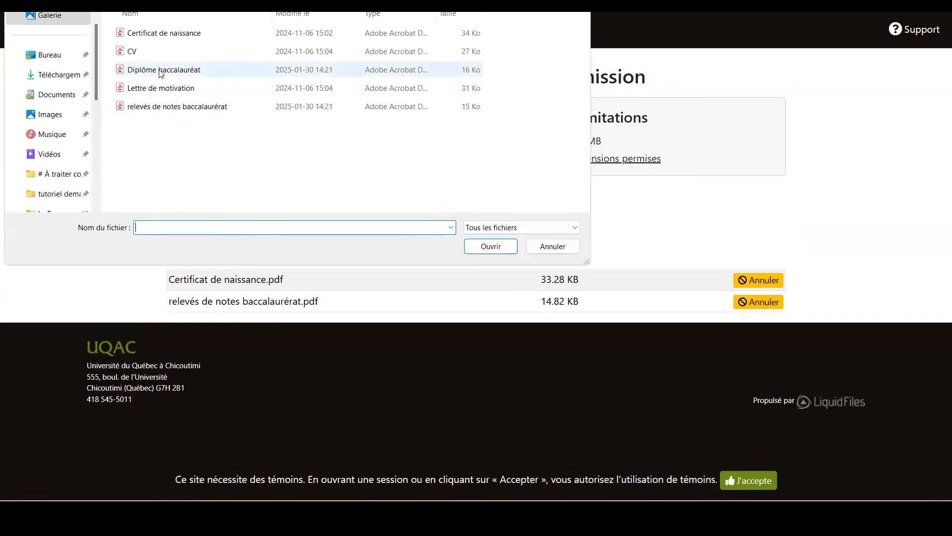
double_click(161, 70)
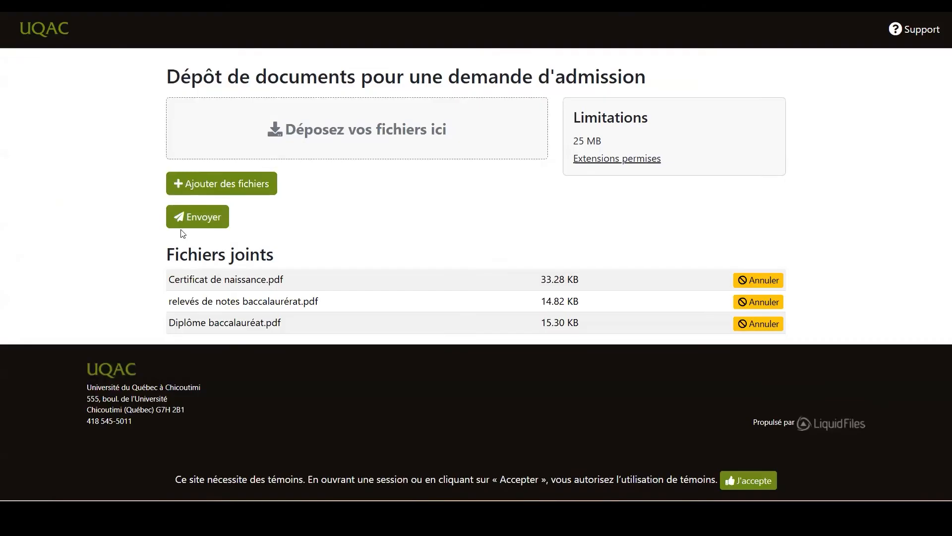
Send the attached files and refresh the application's list of deposited documents.
click(195, 221)
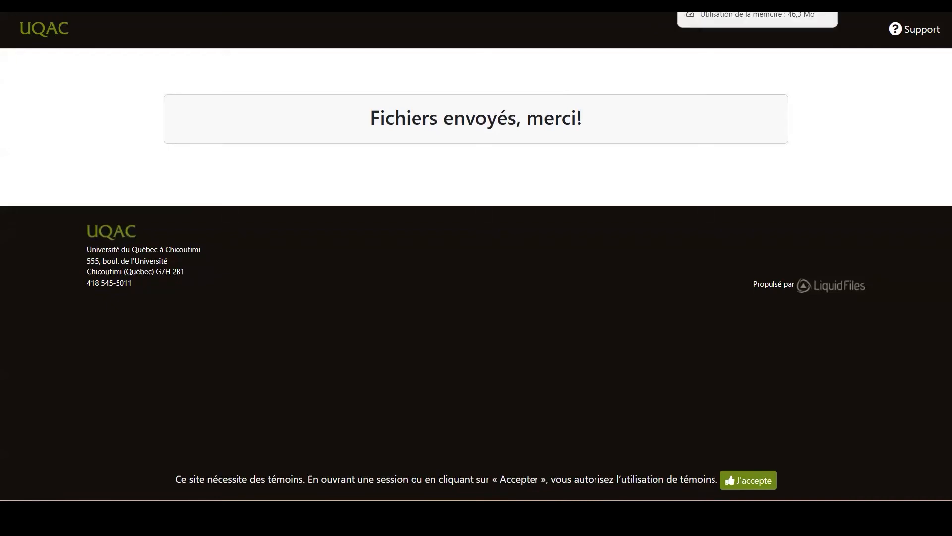
click(823, 4)
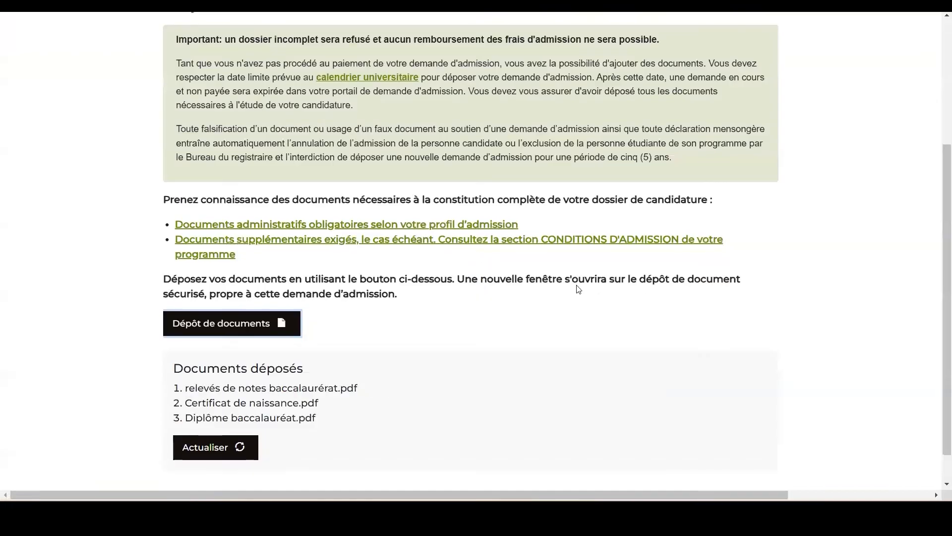
scroll(537, 296, down, 1)
click(221, 418)
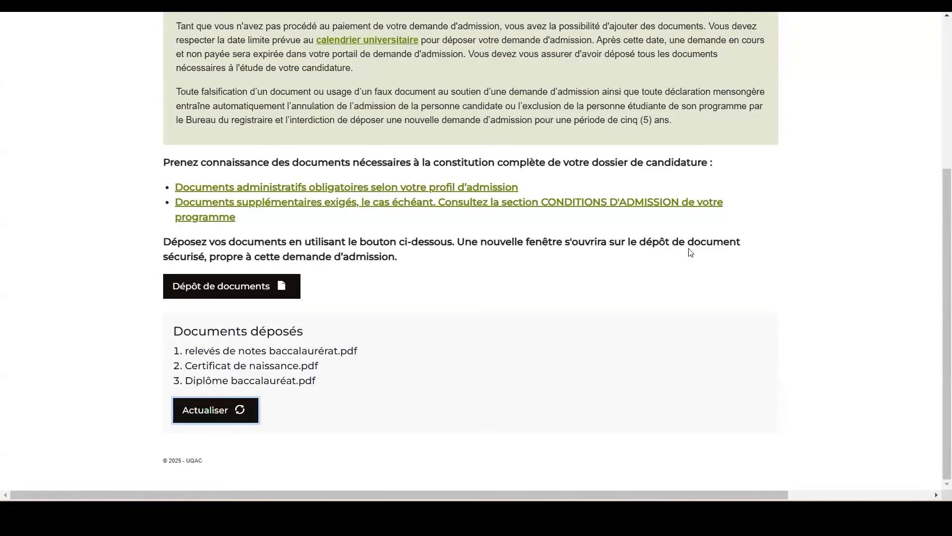
click(221, 415)
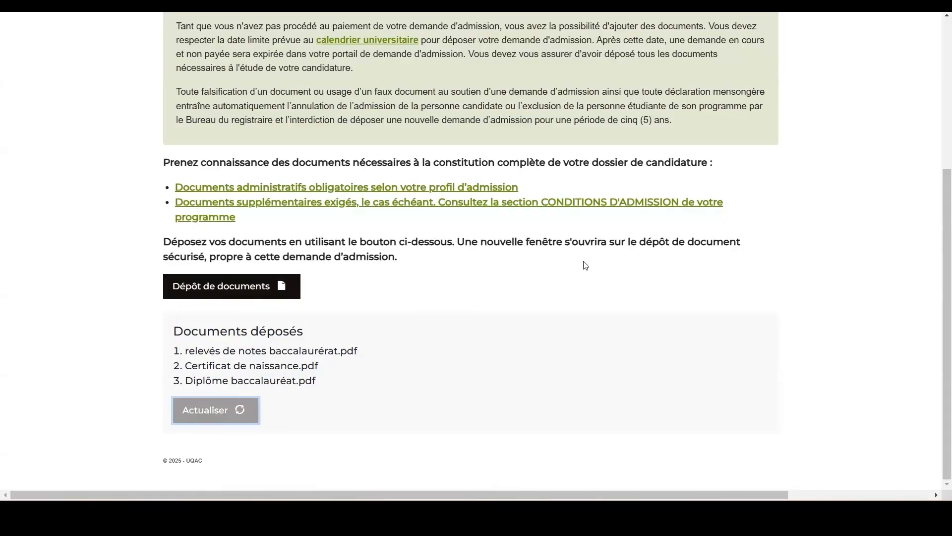
Go to step 5, Soumettre la demande, and accept the declarations on complete information and documents and on the 1000,00$ CAD fees and deposit.
scroll(588, 264, up, 5)
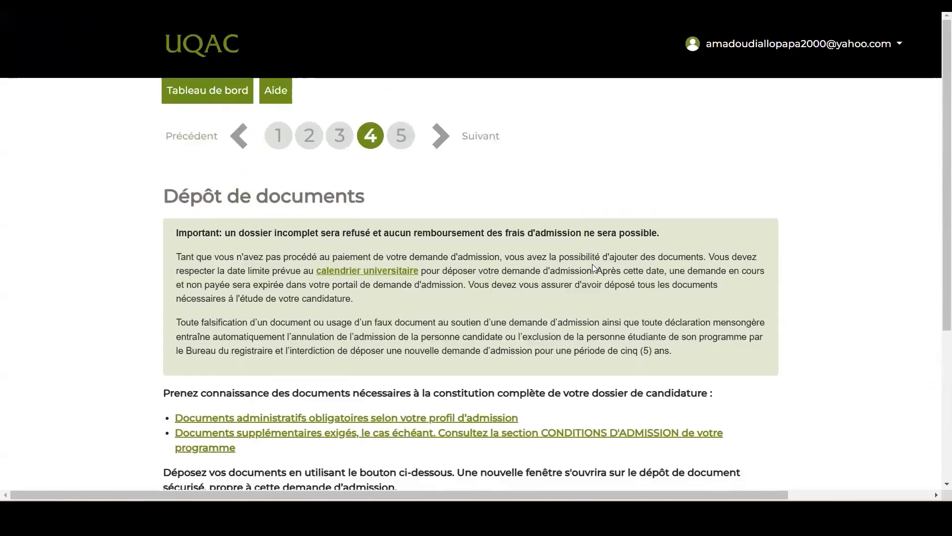
click(401, 140)
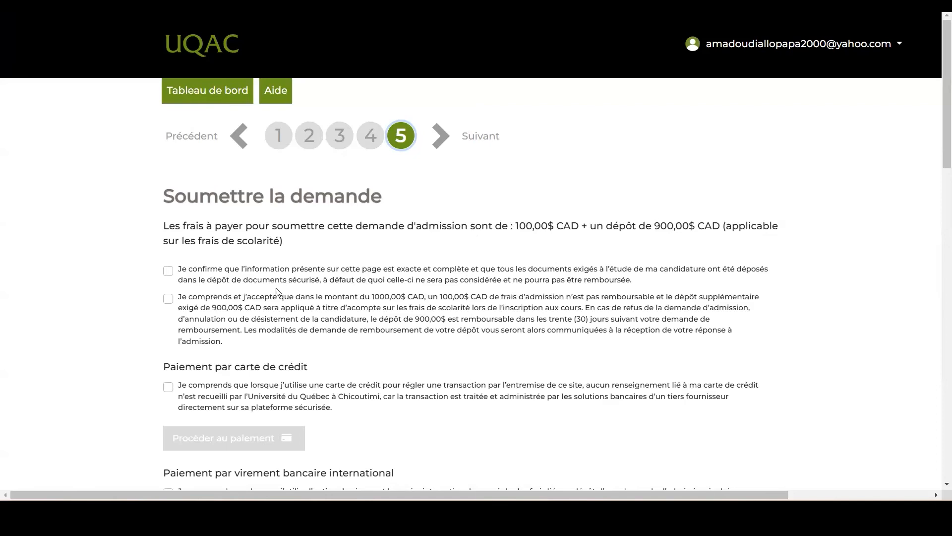
scroll(471, 310, down, 2)
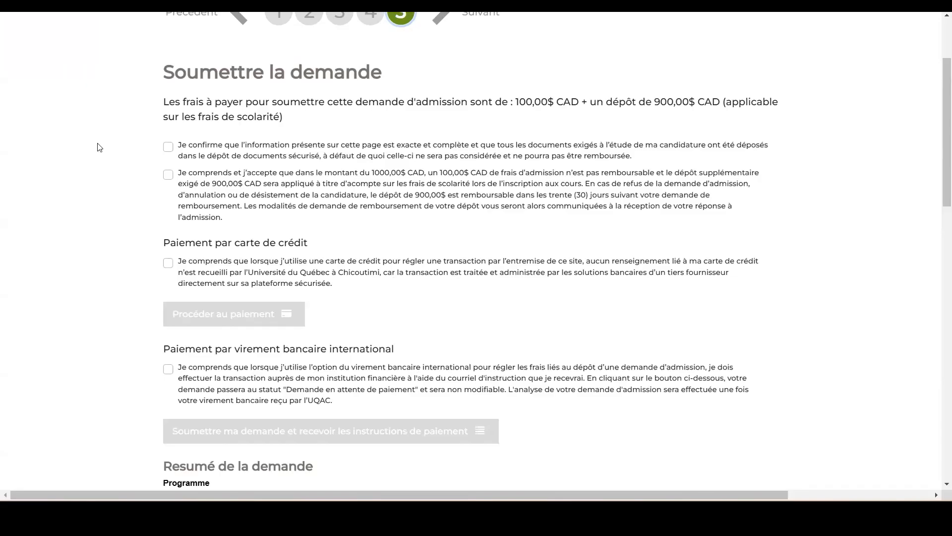
click(168, 148)
click(168, 176)
Review the payment options and the full application summary, from the chosen programme through to the deposited documents.
scroll(413, 287, down, 3)
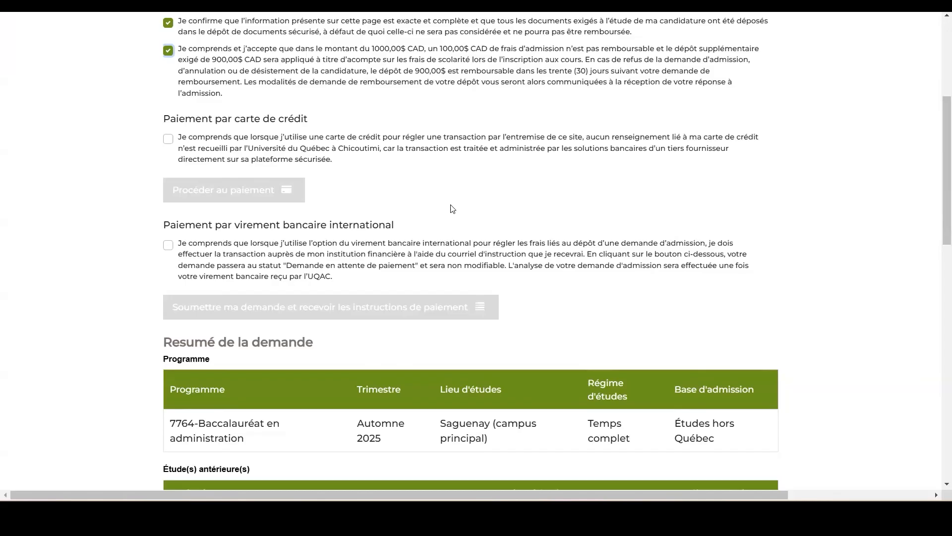
scroll(452, 209, down, 1)
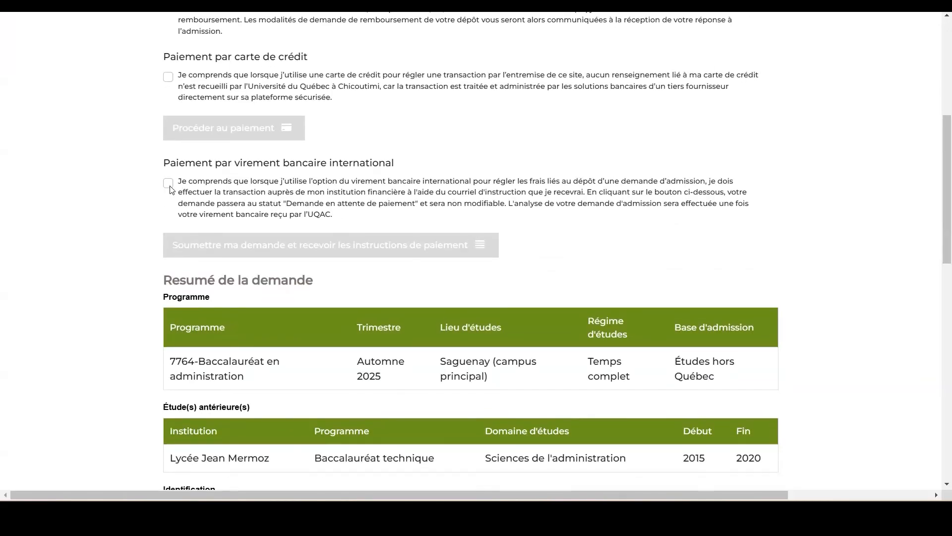
scroll(626, 212, down, 2)
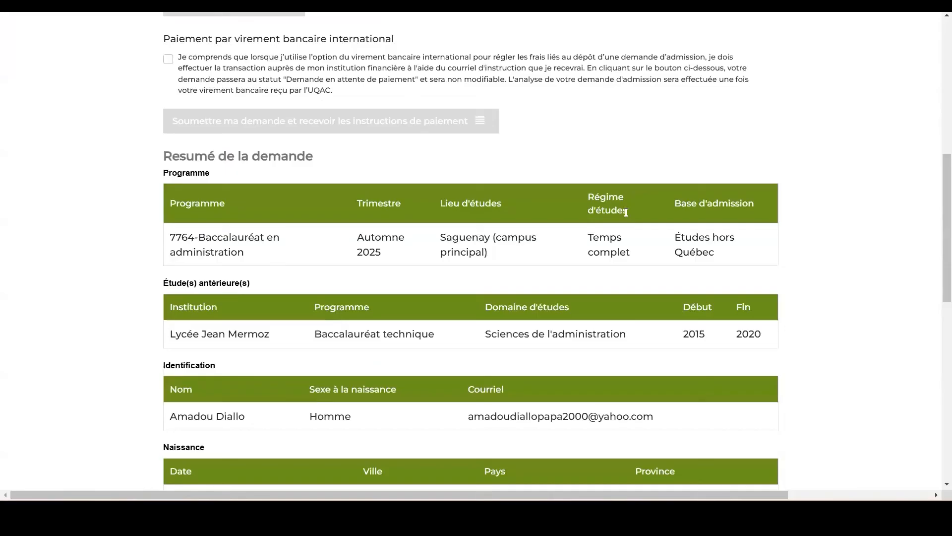
scroll(626, 213, down, 1)
scroll(457, 237, down, 1)
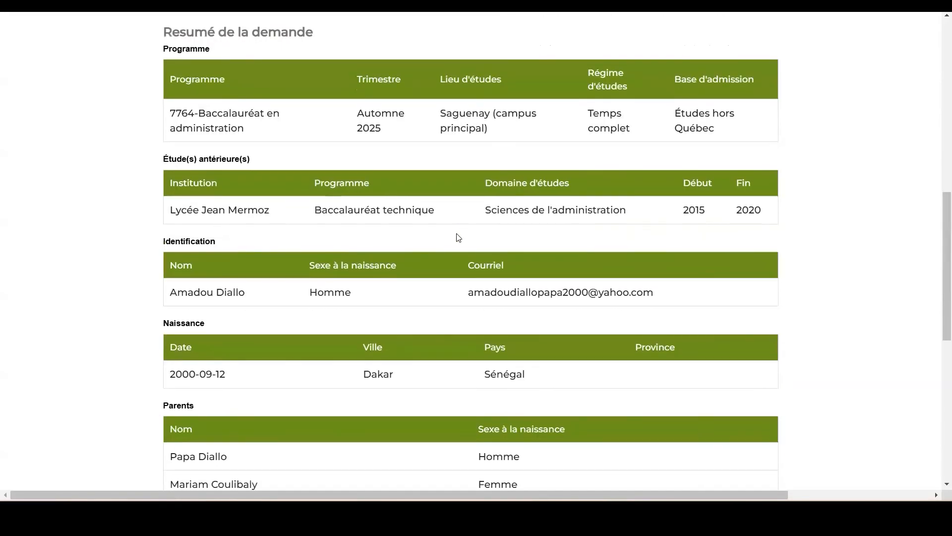
scroll(458, 237, down, 4)
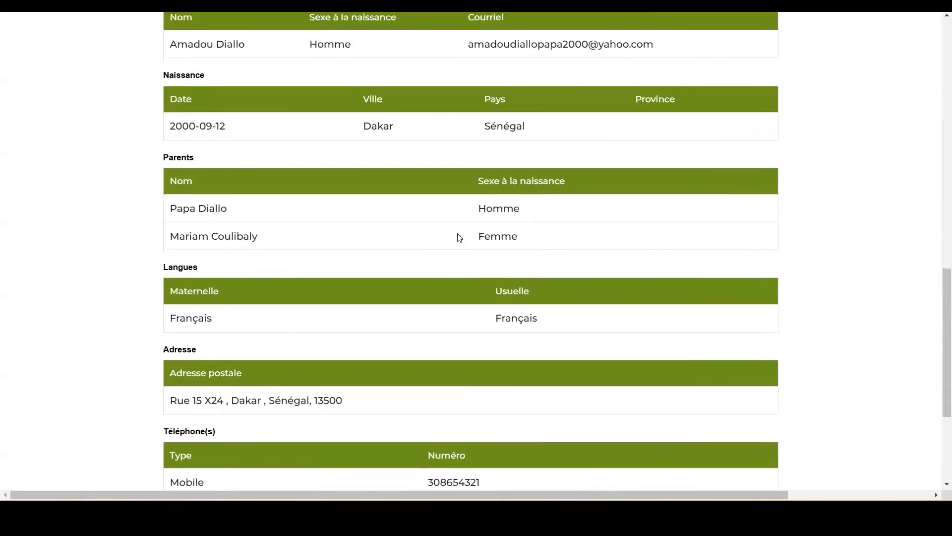
scroll(460, 238, down, 3)
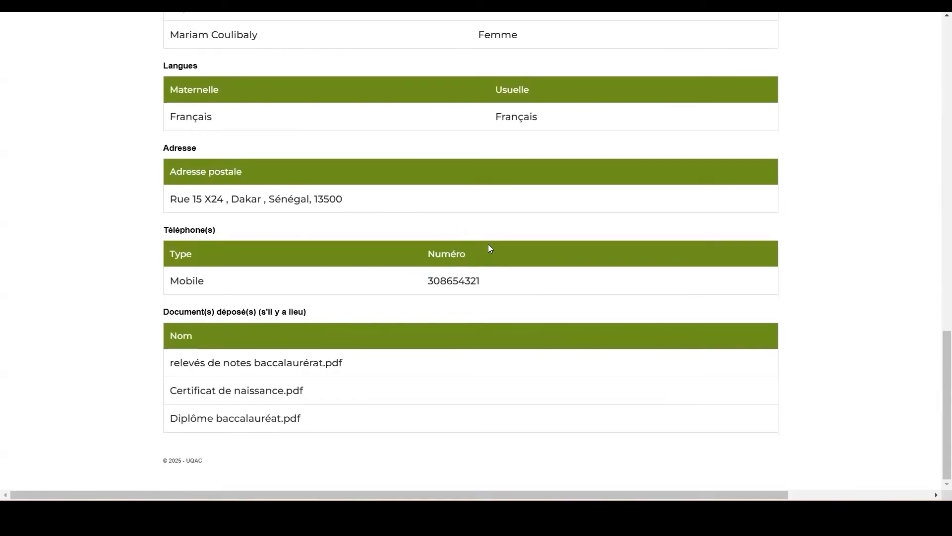
Accept the credit card payment statement under Paiement par carte de crédit.
scroll(488, 248, up, 15)
scroll(407, 328, down, 2)
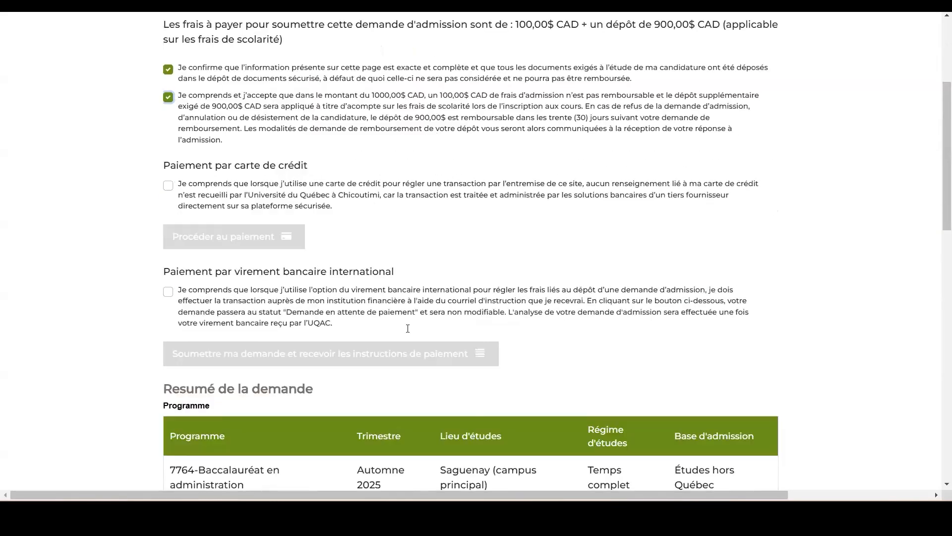
click(168, 187)
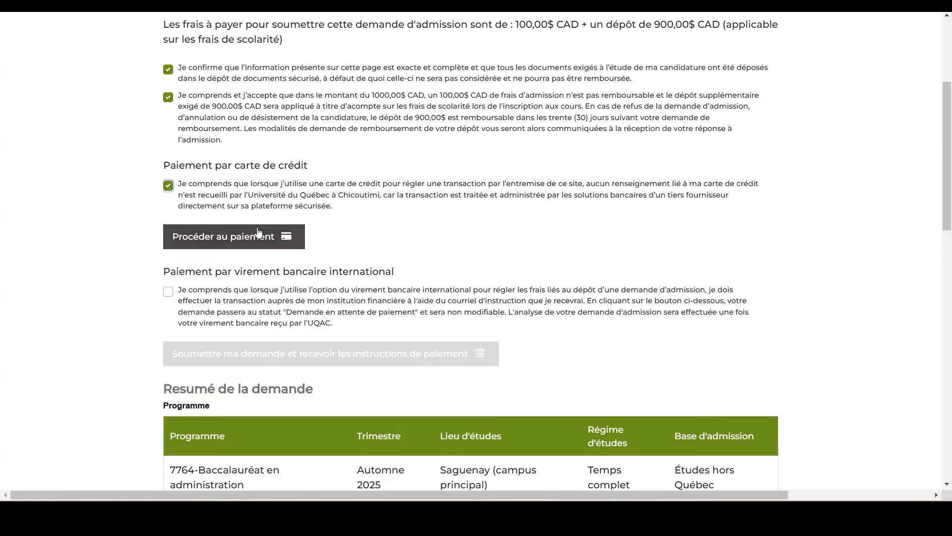